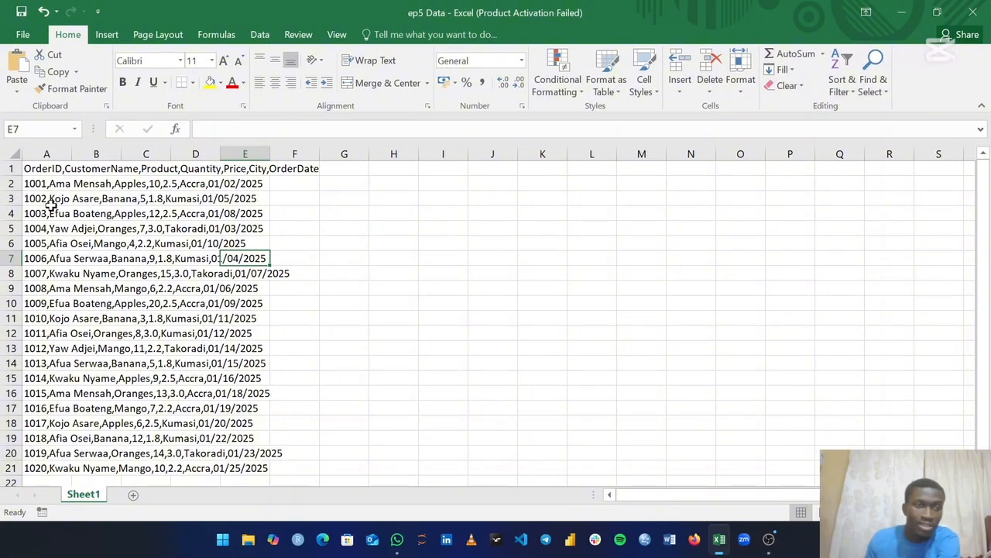
# - Start splitting column A with Text to Columns as delimited data, using the comma as a delimiter
pyautogui.click(45, 154)
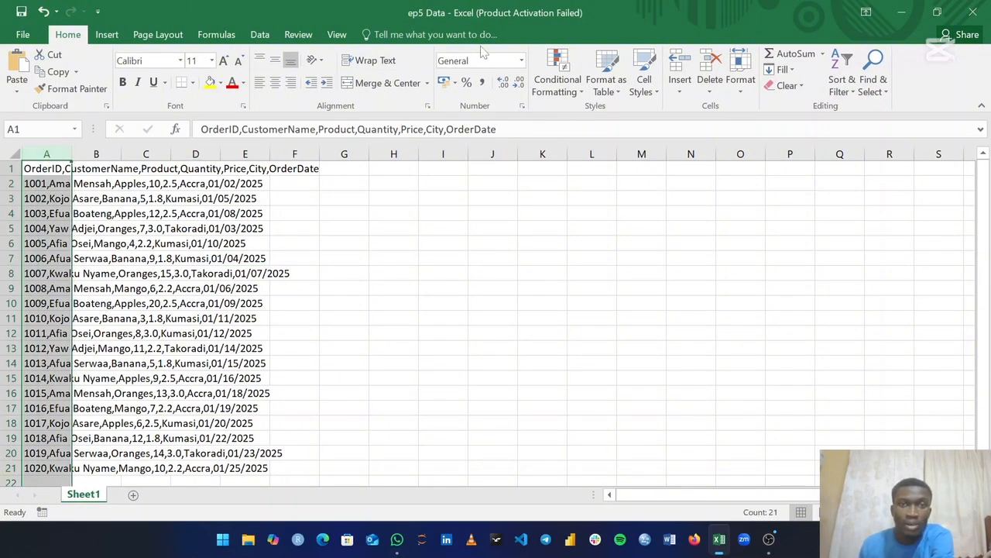
pyautogui.click(270, 36)
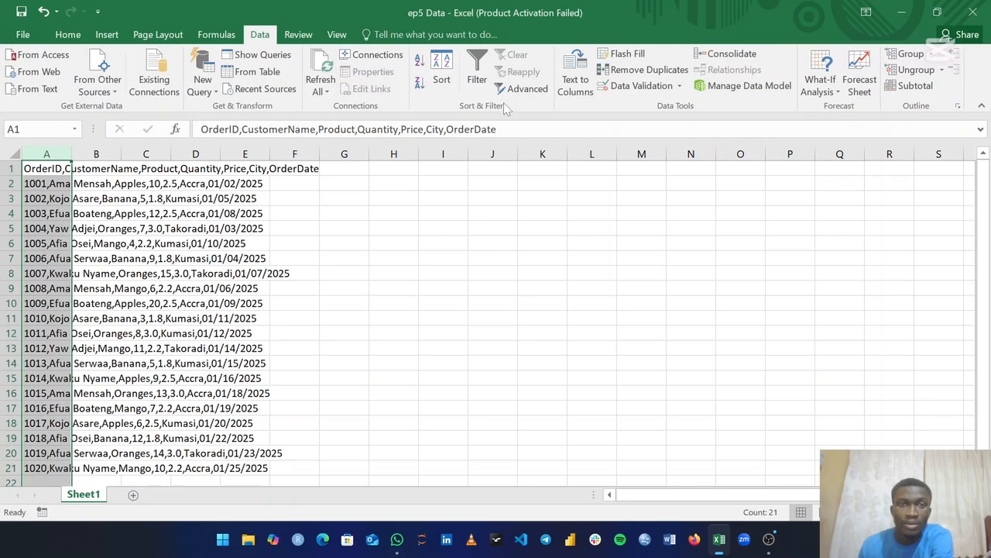
pyautogui.click(574, 85)
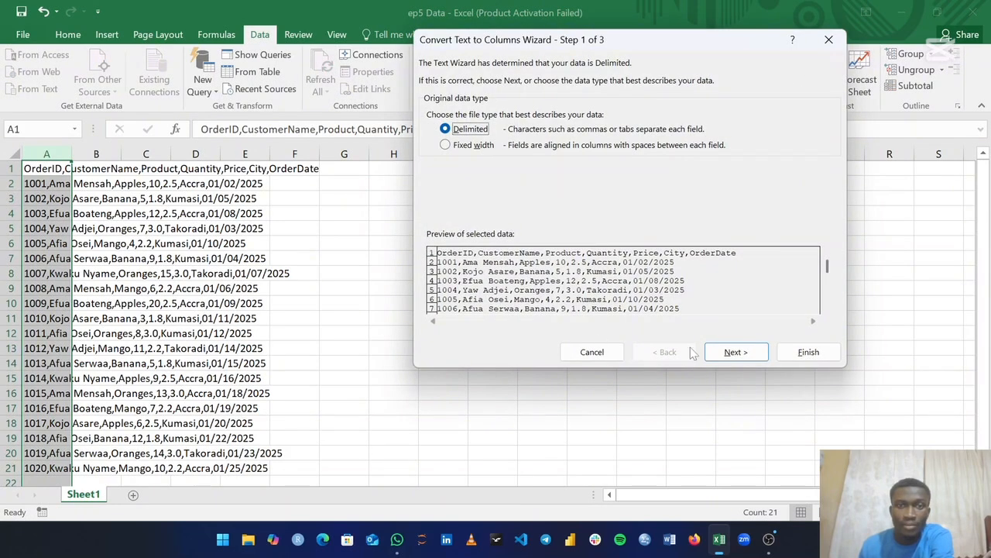
pyautogui.click(734, 353)
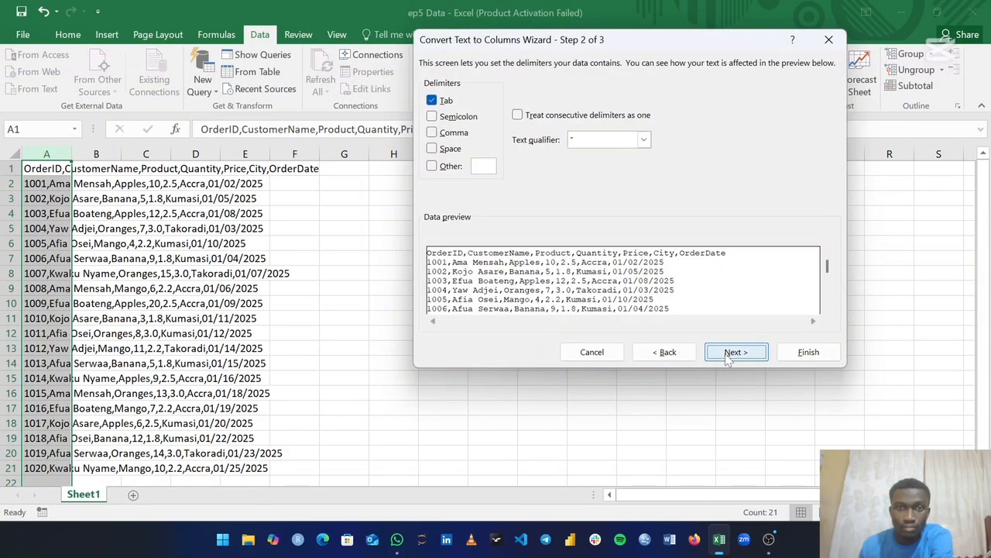
pyautogui.click(431, 132)
pyautogui.click(431, 101)
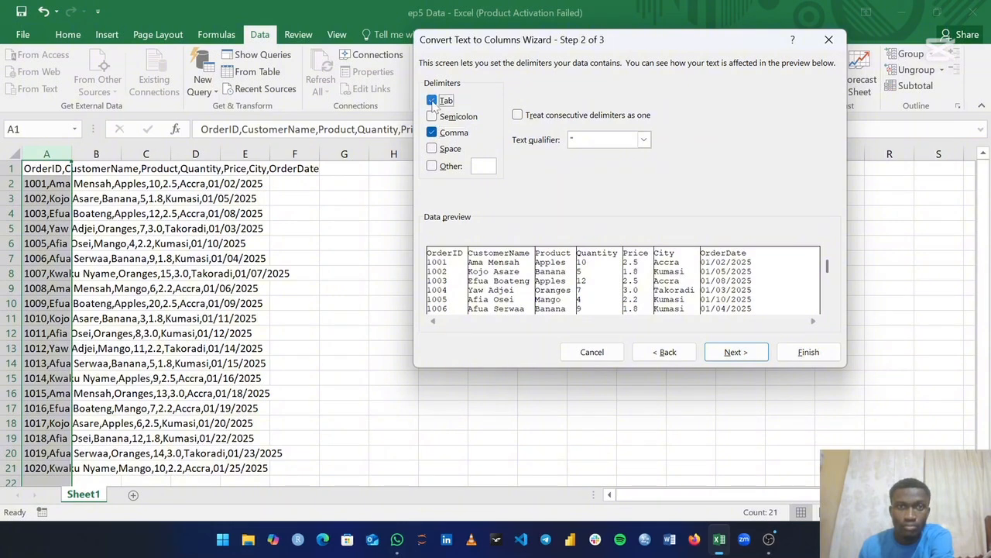
pyautogui.click(736, 353)
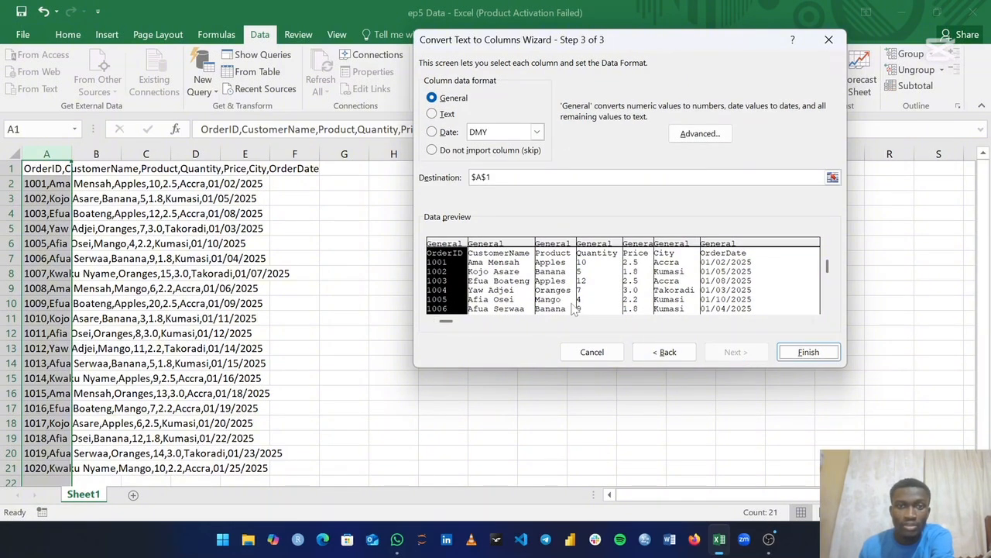
# - Set the CustomerName, Product and City columns to Text format, leaving Quantity and Price as General
pyautogui.click(497, 253)
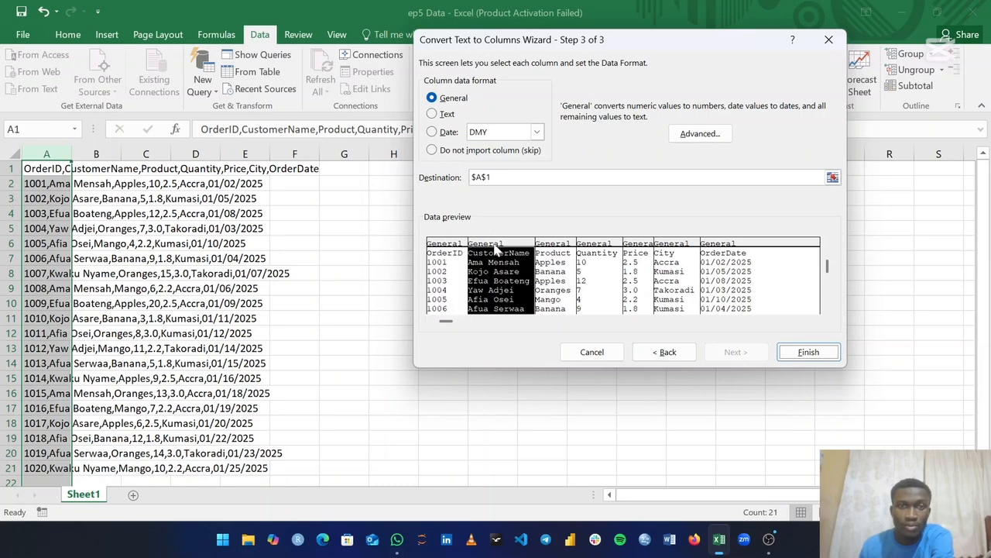
pyautogui.click(431, 114)
pyautogui.click(554, 254)
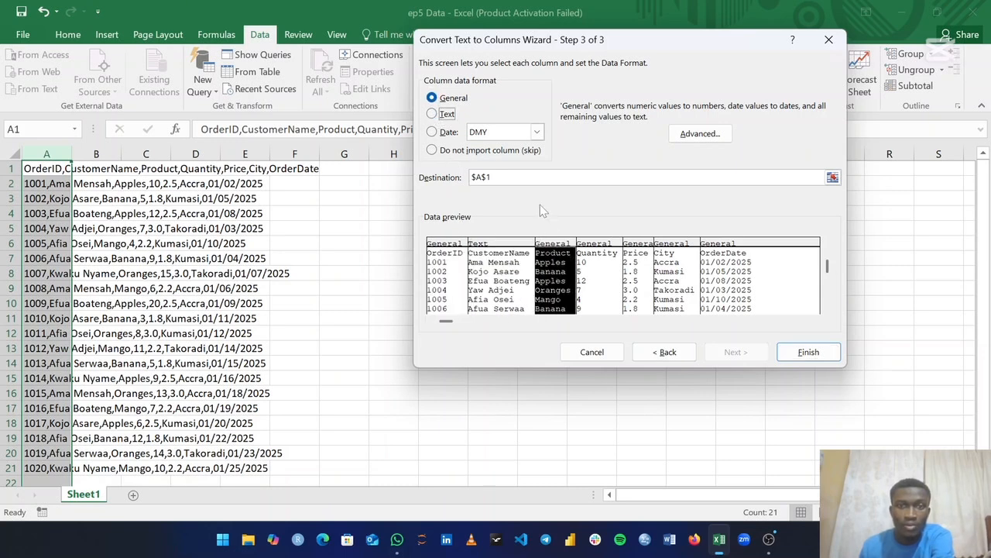
pyautogui.click(431, 114)
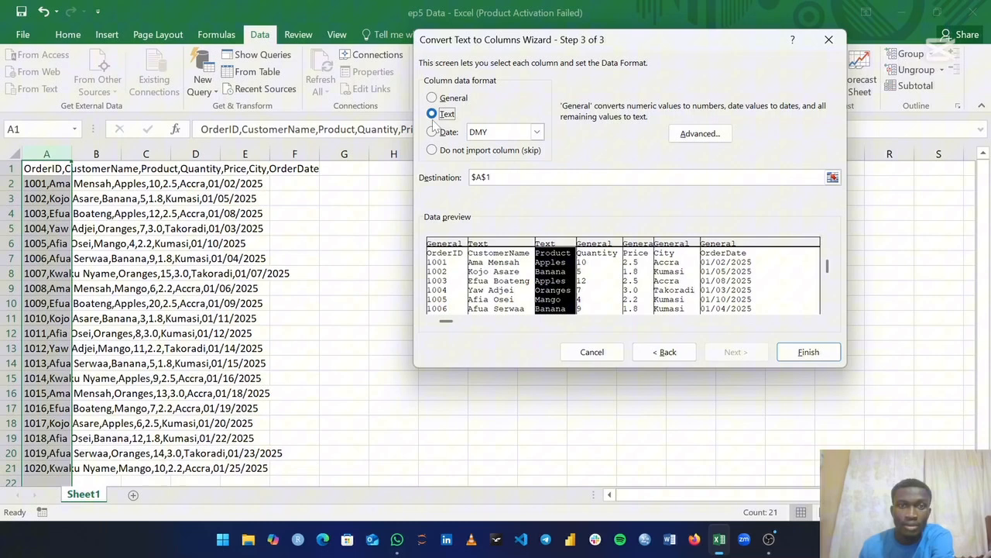
pyautogui.click(604, 260)
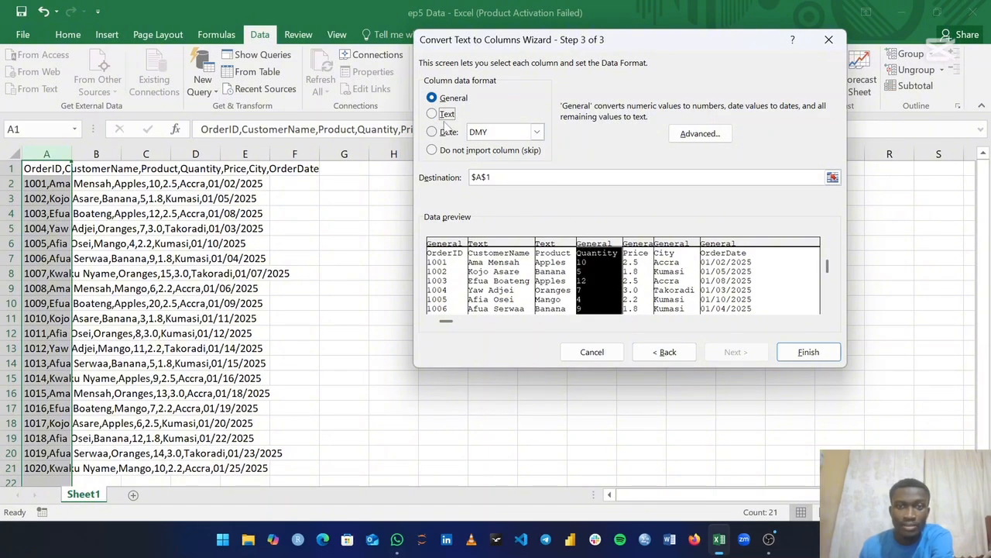
pyautogui.click(635, 285)
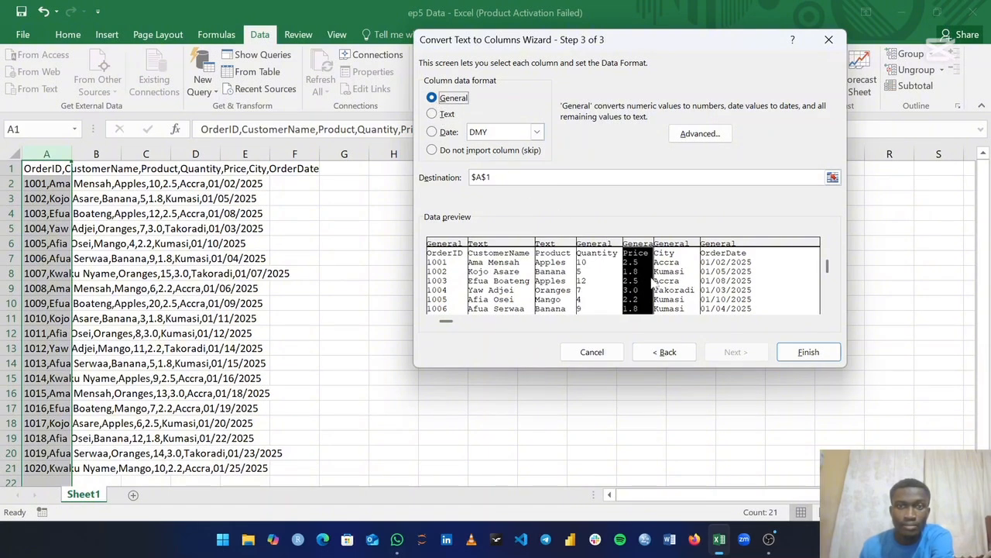
pyautogui.click(662, 285)
pyautogui.click(431, 114)
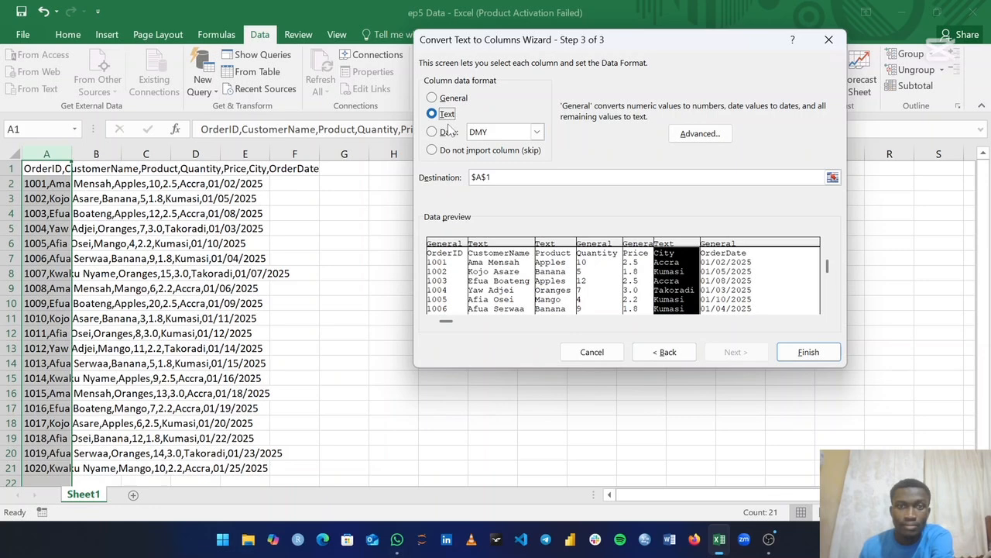
# - Set the OrderDate column to the DMY date format and finish the text-to-columns conversion
pyautogui.click(728, 295)
pyautogui.click(432, 133)
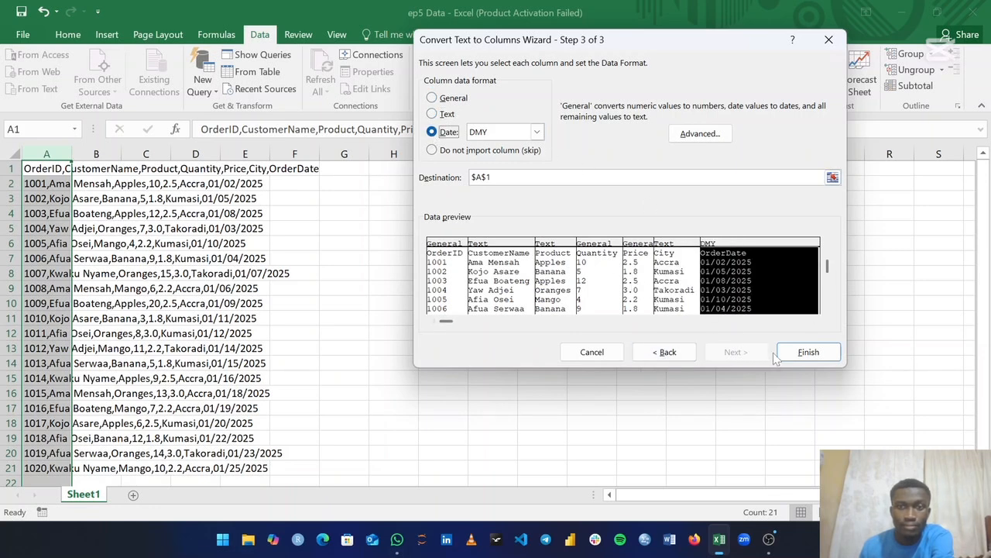
pyautogui.click(807, 353)
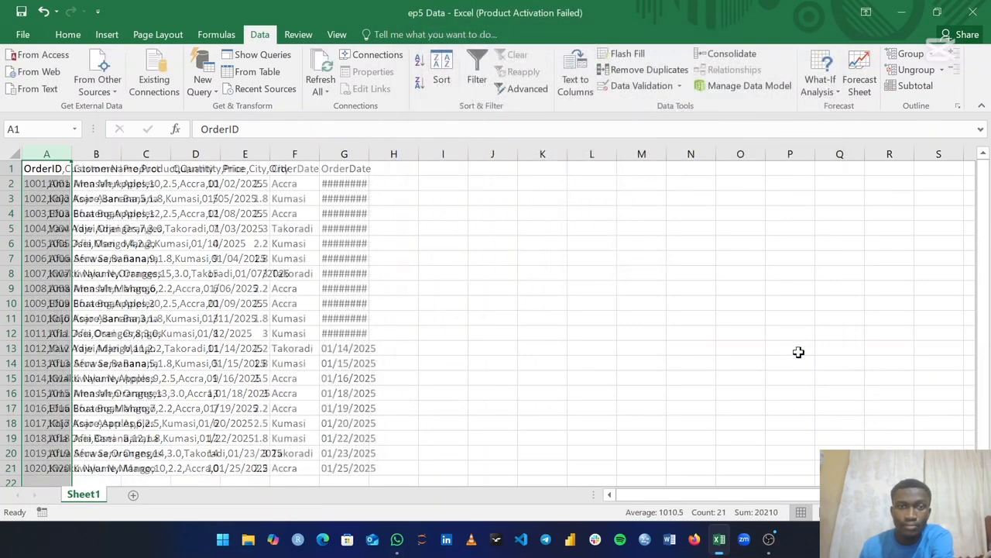
# - Autofit the widths of the OrderDate and CustomerName columns
pyautogui.doubleClick(370, 157)
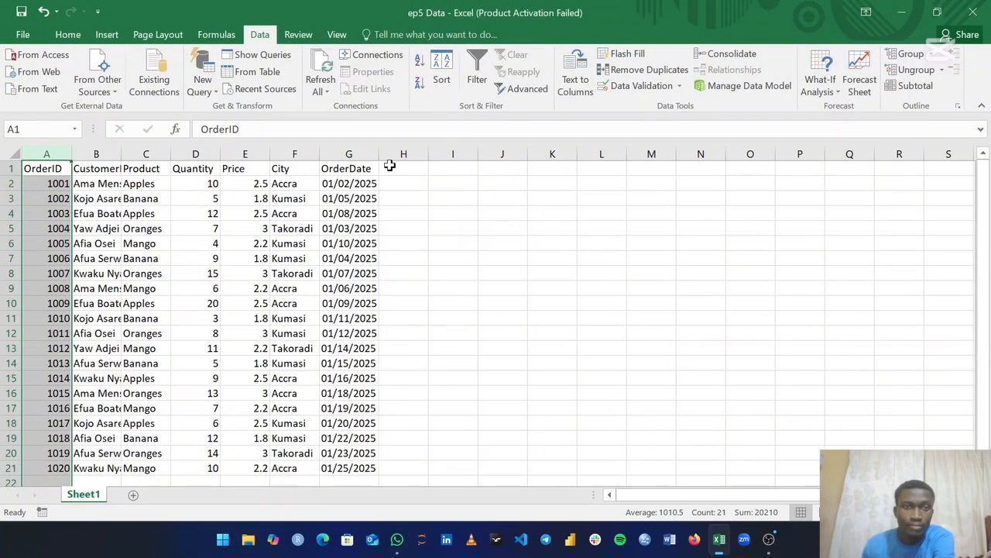
pyautogui.click(395, 245)
pyautogui.scroll(-3, 401, 250)
pyautogui.scroll(3, 400, 250)
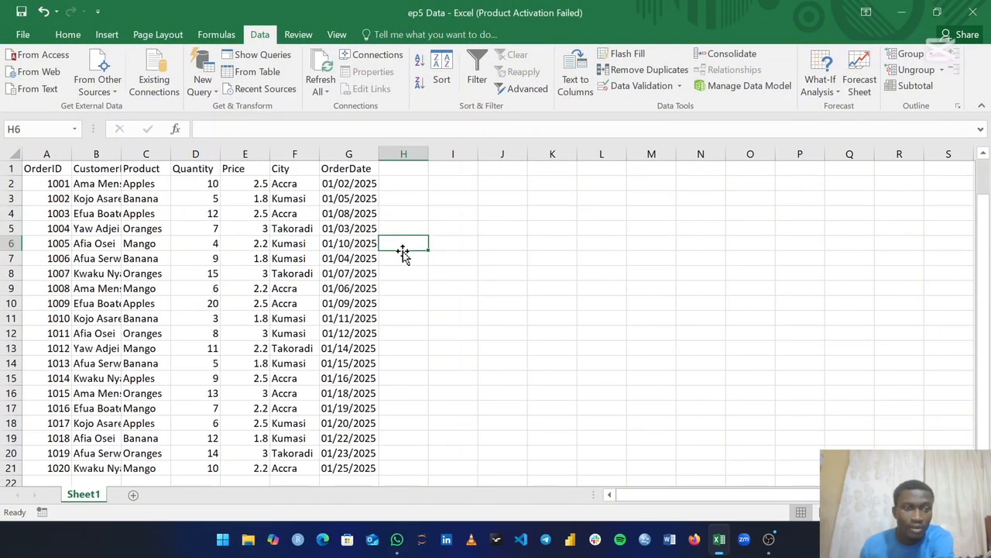
pyautogui.doubleClick(122, 152)
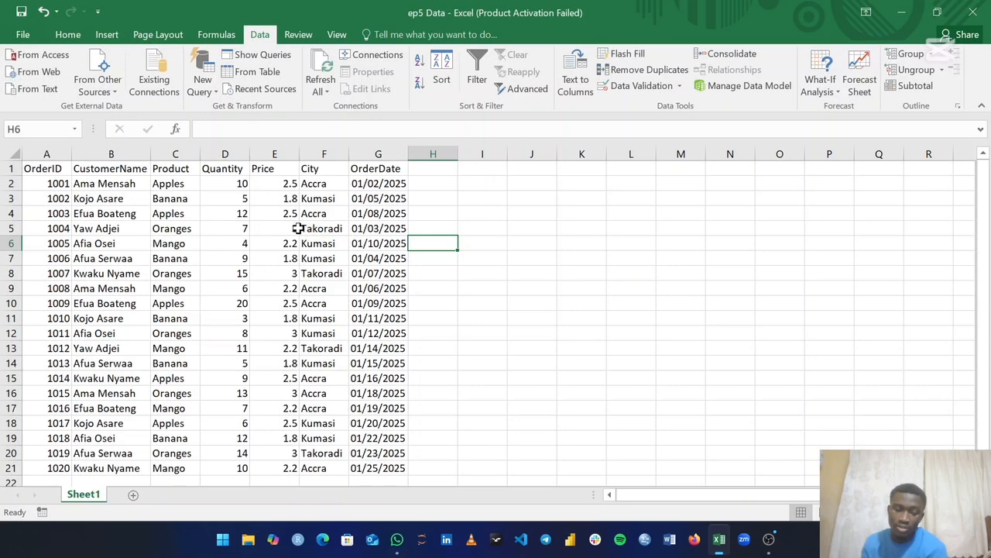
# - Examine the order records from row 2 through the last one in row 21
pyautogui.scroll(-1, 221, 275)
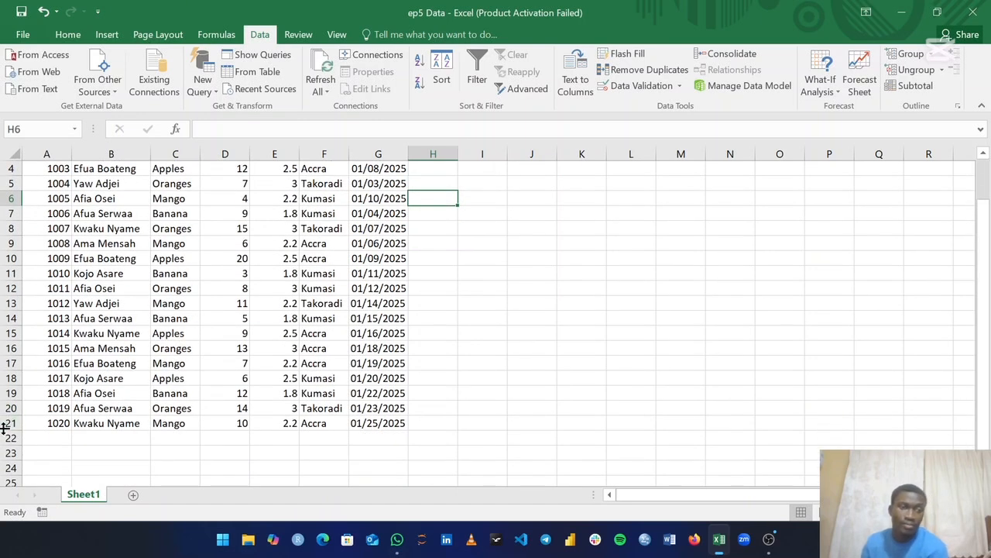
pyautogui.scroll(1, 48, 267)
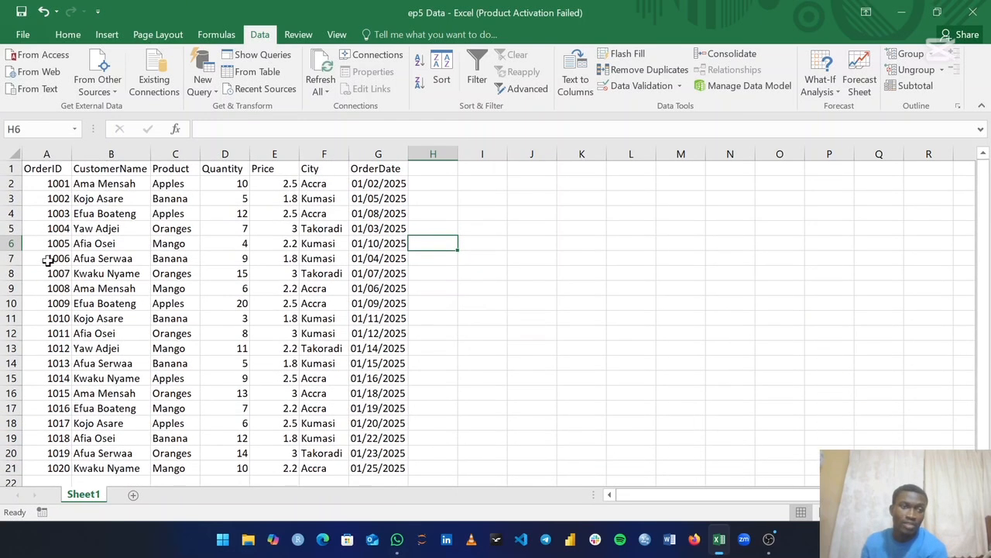
pyautogui.click(6, 183)
pyautogui.scroll(-3, 6, 184)
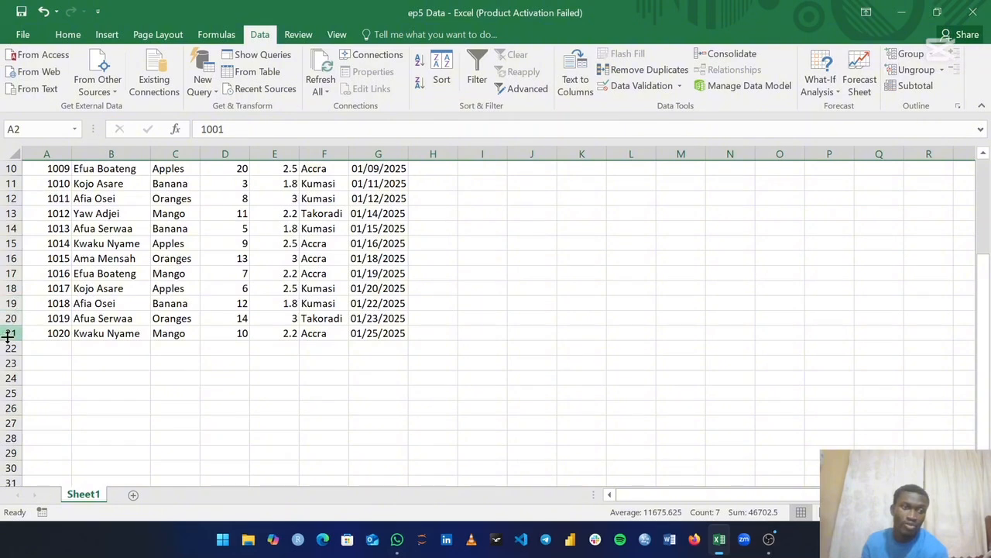
pyautogui.click(7, 334)
pyautogui.scroll(3, 55, 309)
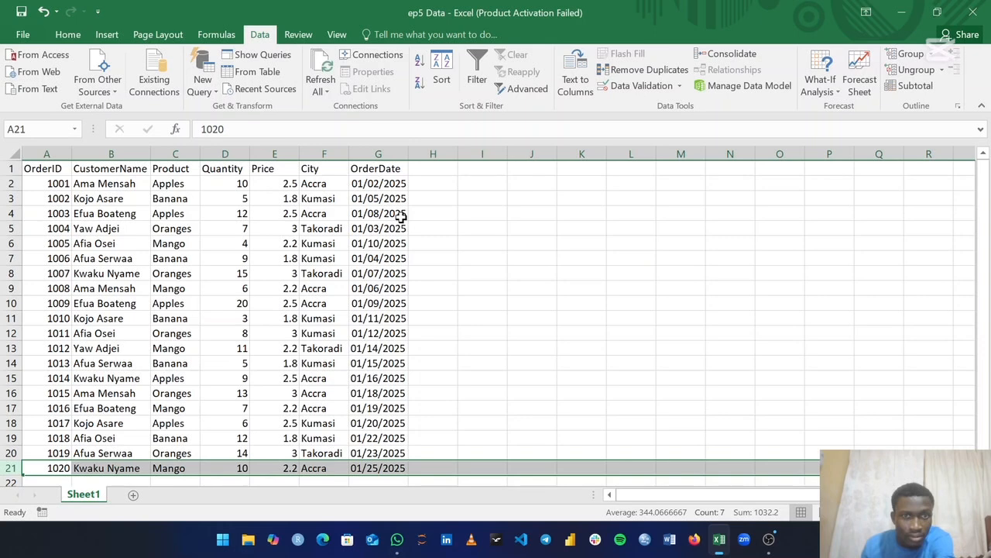
# - Format the whole OrderDate column G as Short Date and look over its dates
pyautogui.click(379, 156)
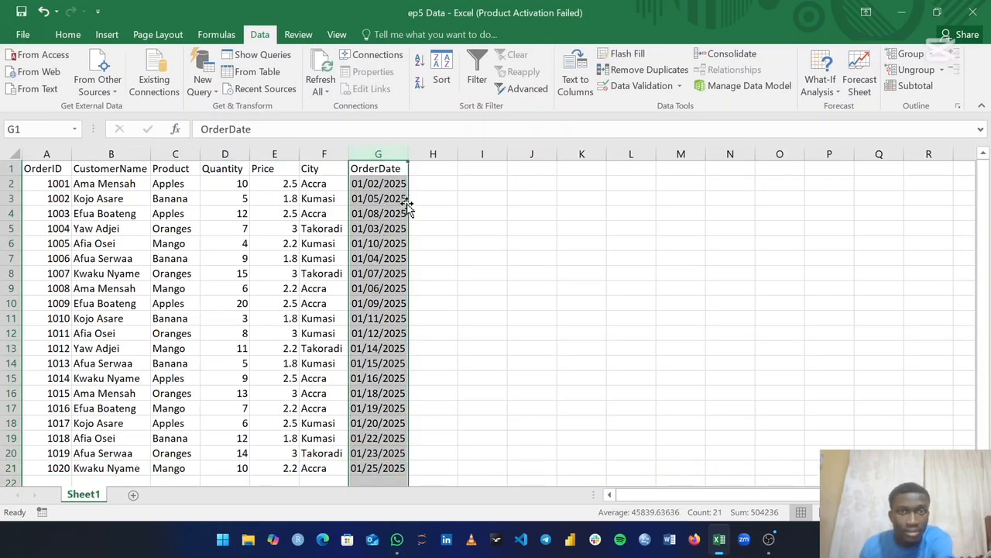
pyautogui.click(67, 34)
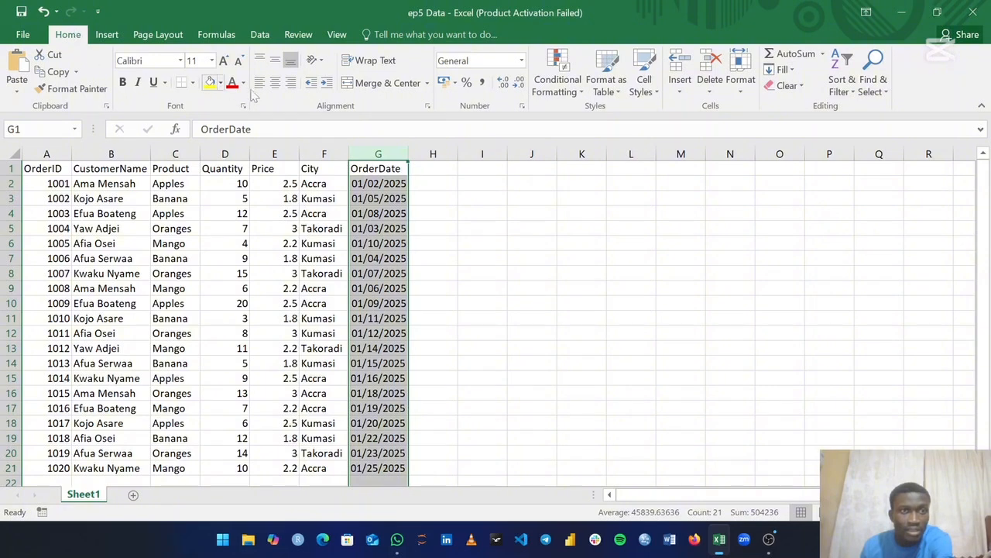
pyautogui.click(521, 61)
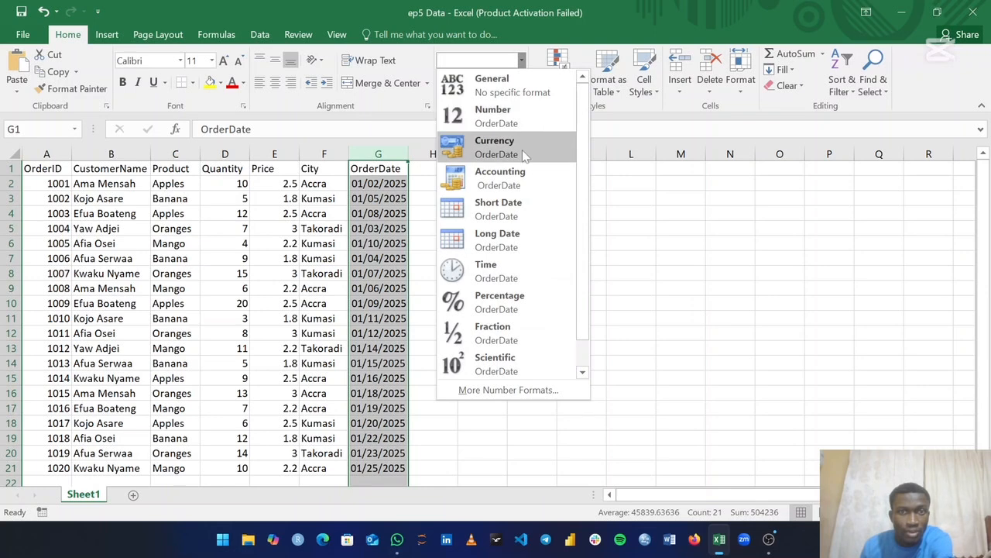
pyautogui.click(518, 214)
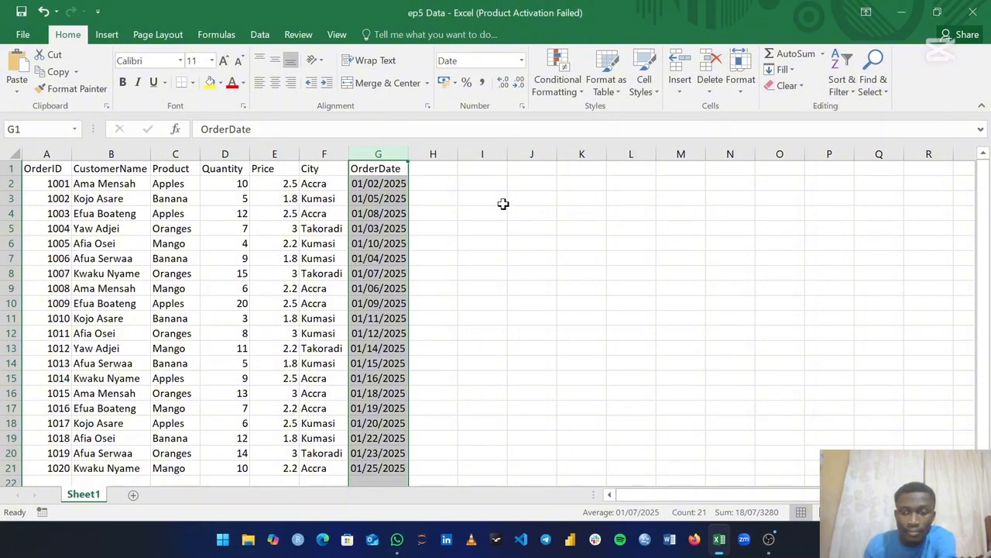
pyautogui.press('Return')
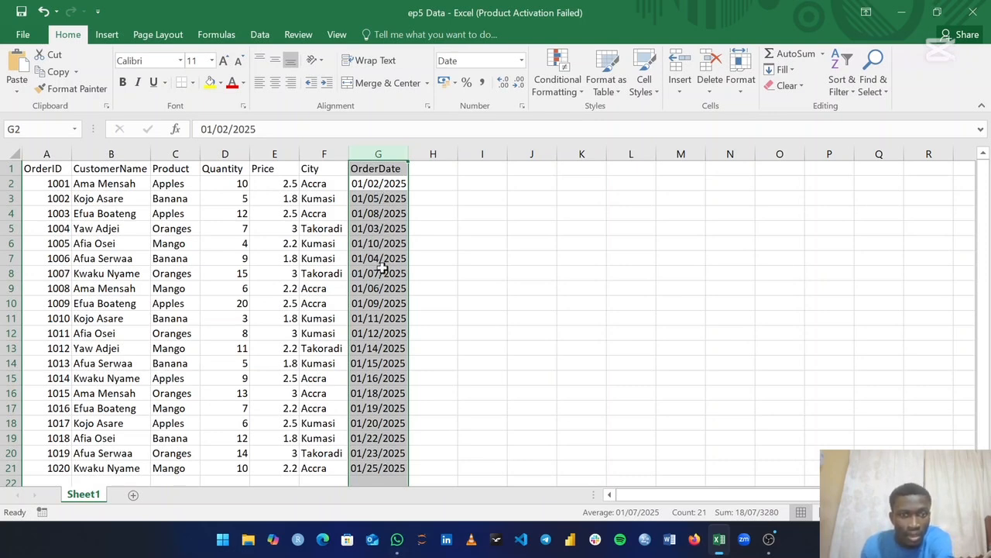
pyautogui.scroll(-3, 383, 271)
pyautogui.scroll(3, 381, 283)
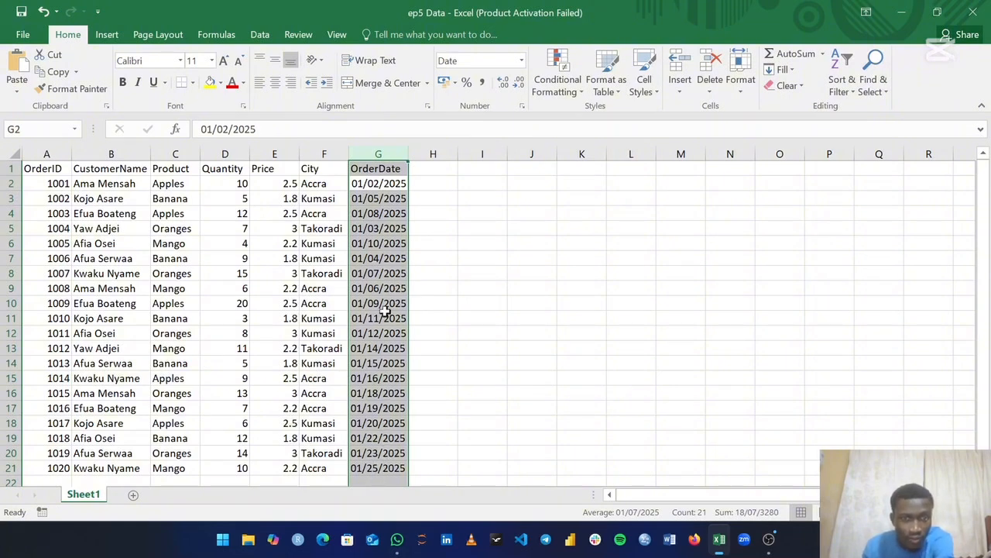
pyautogui.click(363, 183)
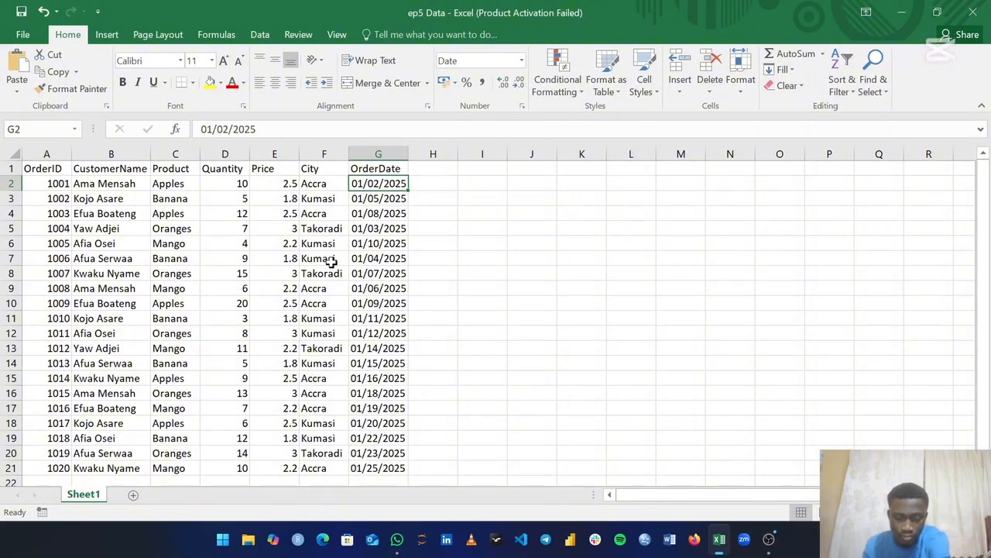
pyautogui.doubleClick(379, 229)
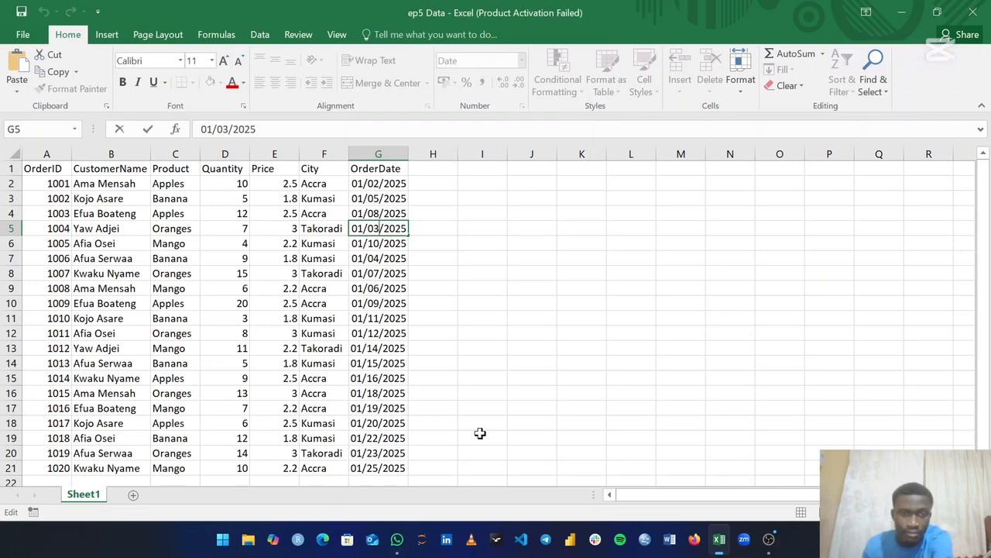
pyautogui.click(769, 542)
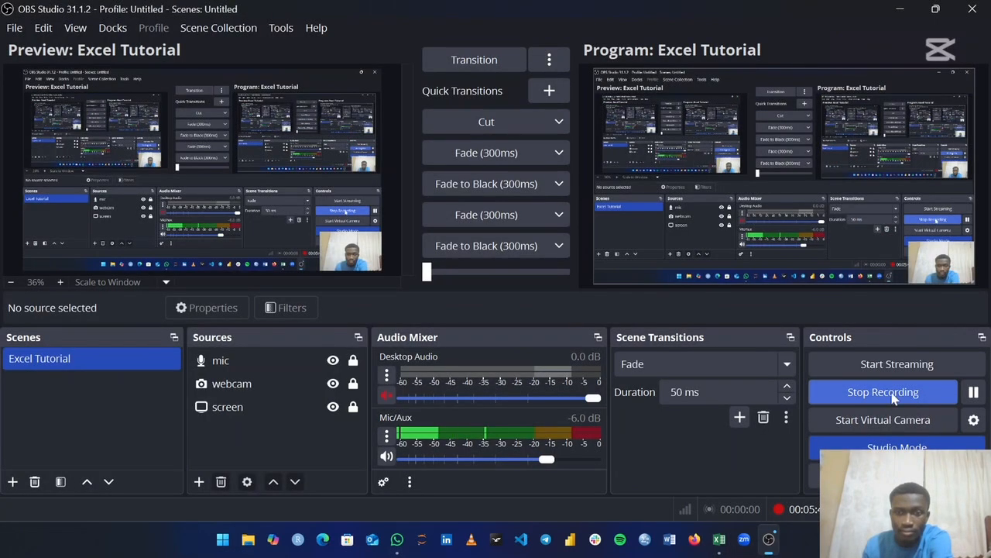
pyautogui.click(719, 539)
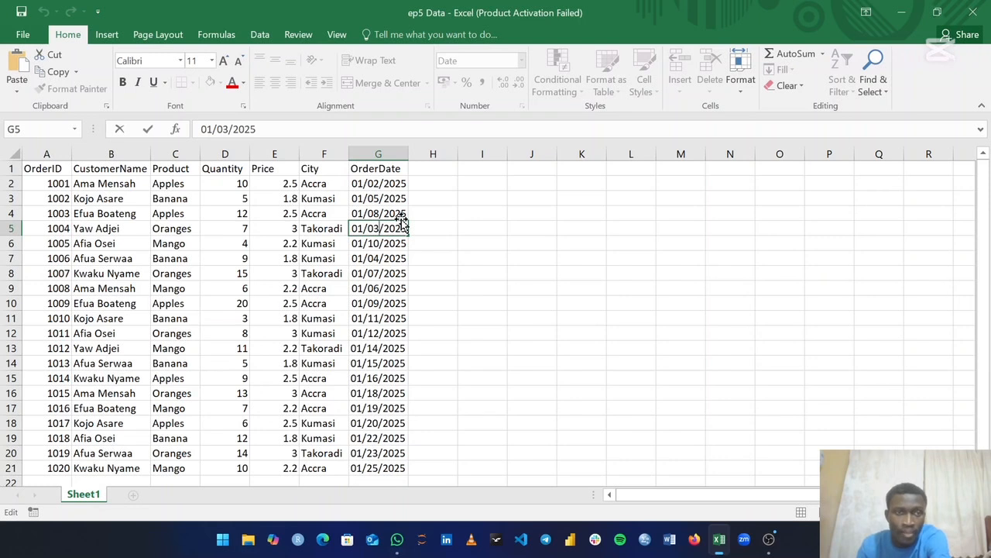
# - Examine the OrderDate column, the record in row 5 and the complete data range in columns A to G
pyautogui.click(387, 153)
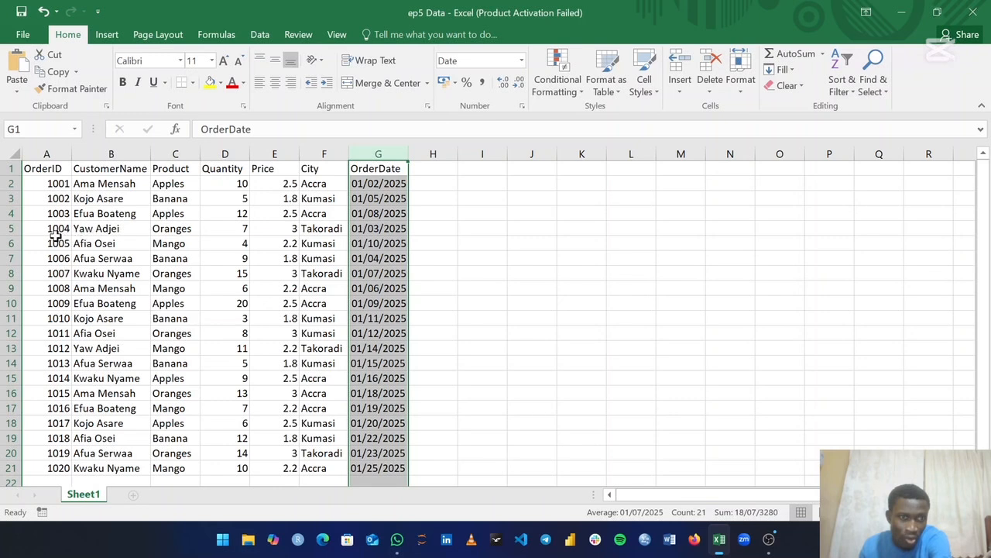
pyautogui.click(8, 229)
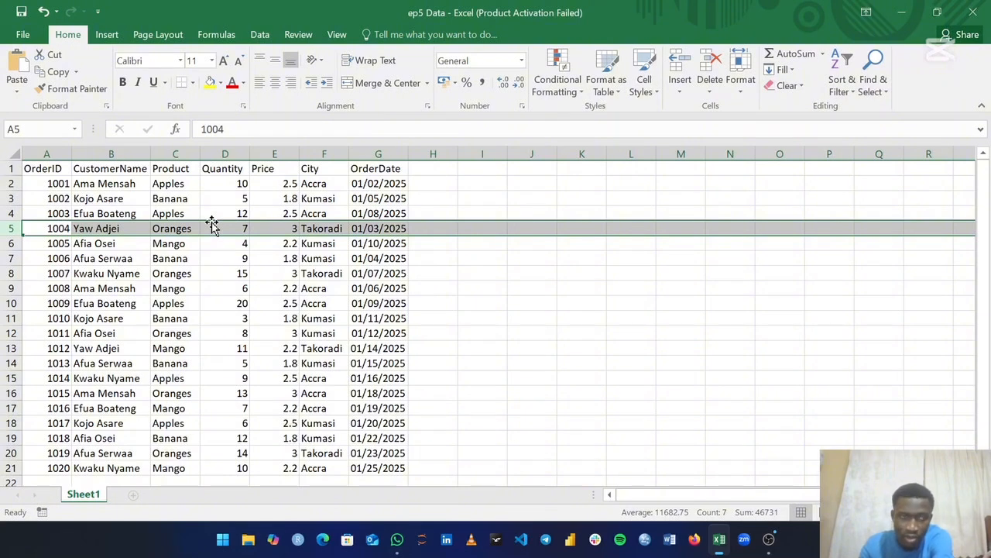
pyautogui.click(49, 169)
pyautogui.moveTo(49, 170); pyautogui.dragTo(385, 479)
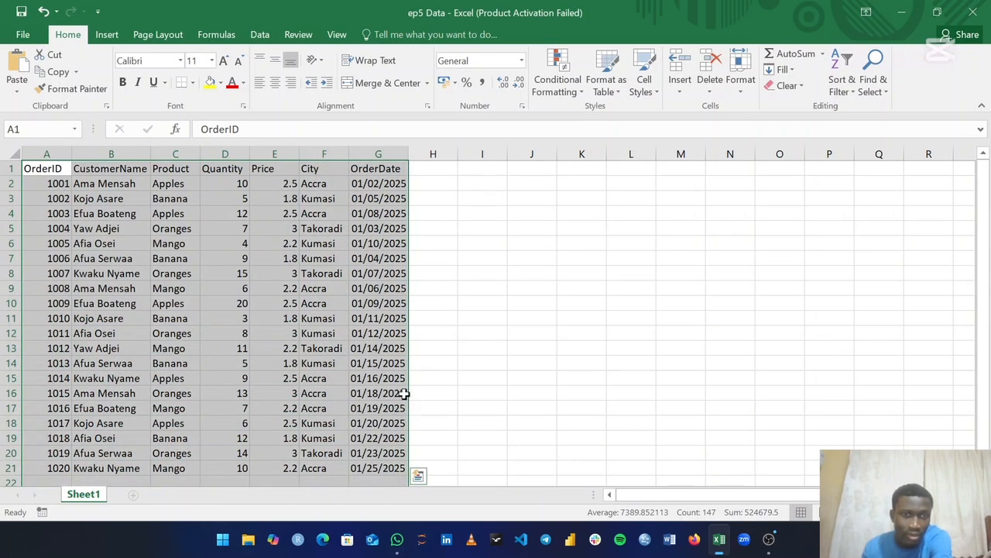
pyautogui.scroll(-2, 405, 394)
pyautogui.scroll(2, 282, 369)
pyautogui.click(379, 348)
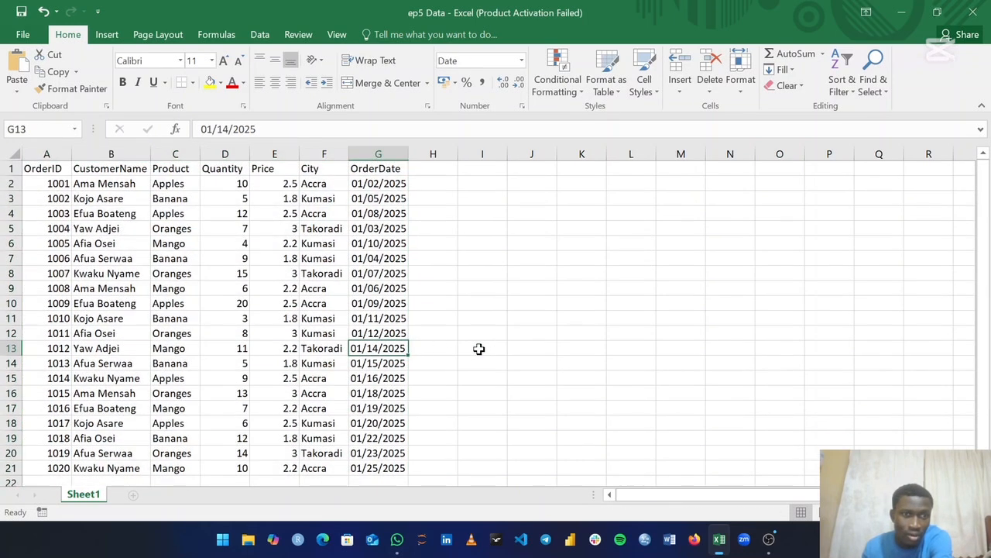
# - Select the complete order data range in columns A to G and open the Sort dialog for it
pyautogui.click(132, 285)
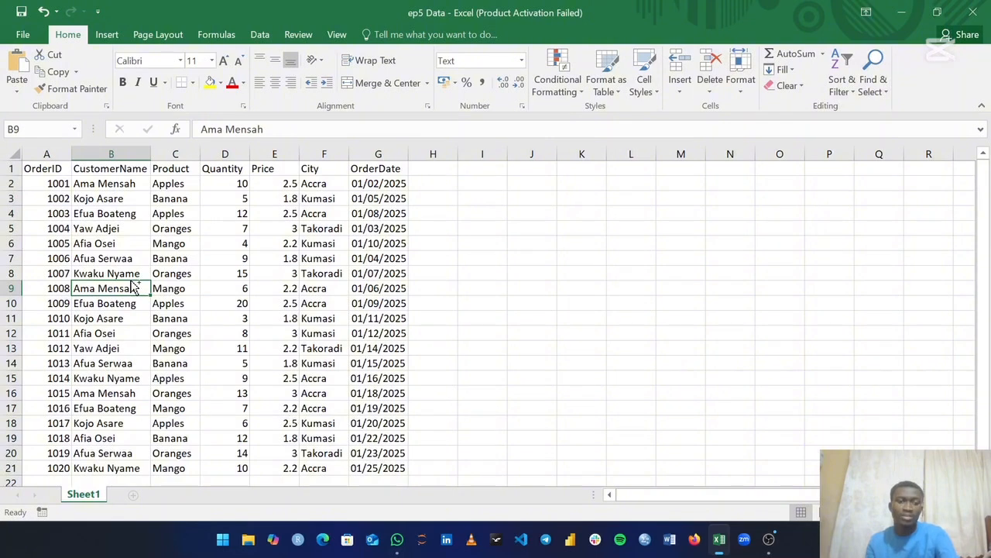
pyautogui.hotkey('ctrl', 'a')
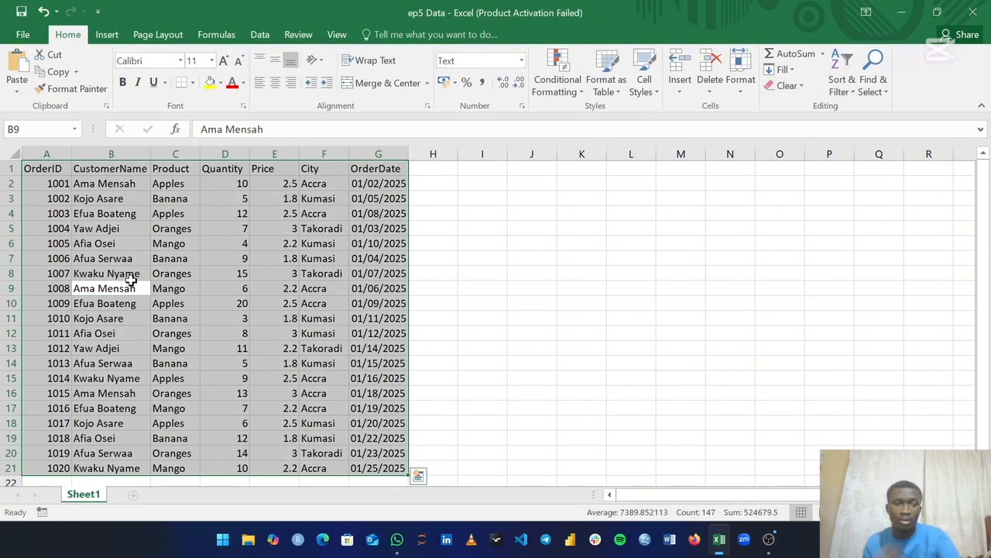
pyautogui.click(769, 539)
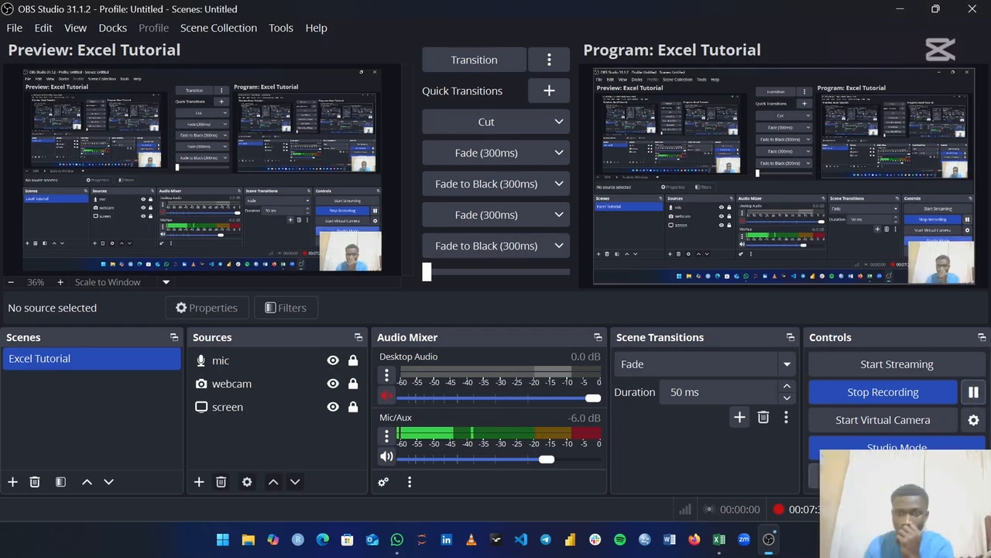
pyautogui.click(720, 546)
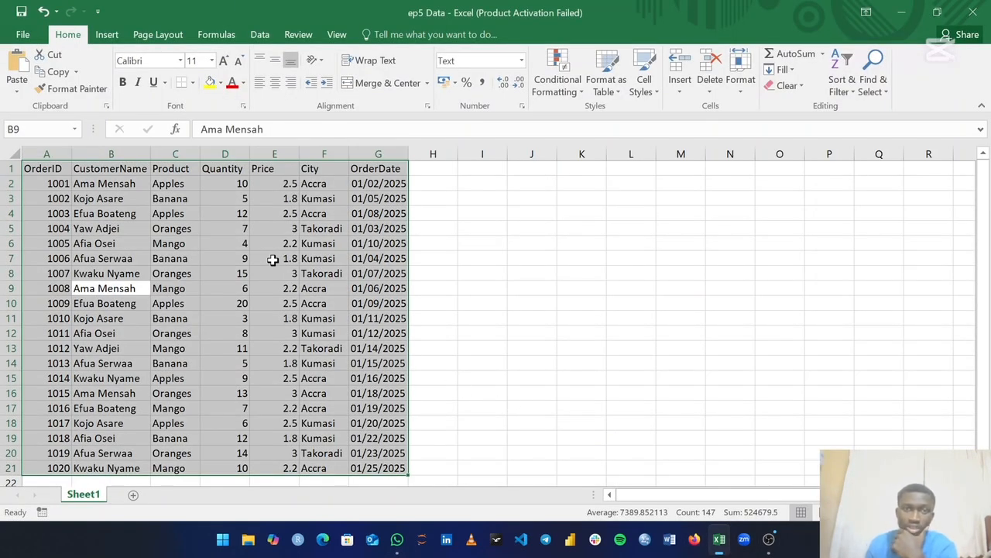
pyautogui.click(260, 34)
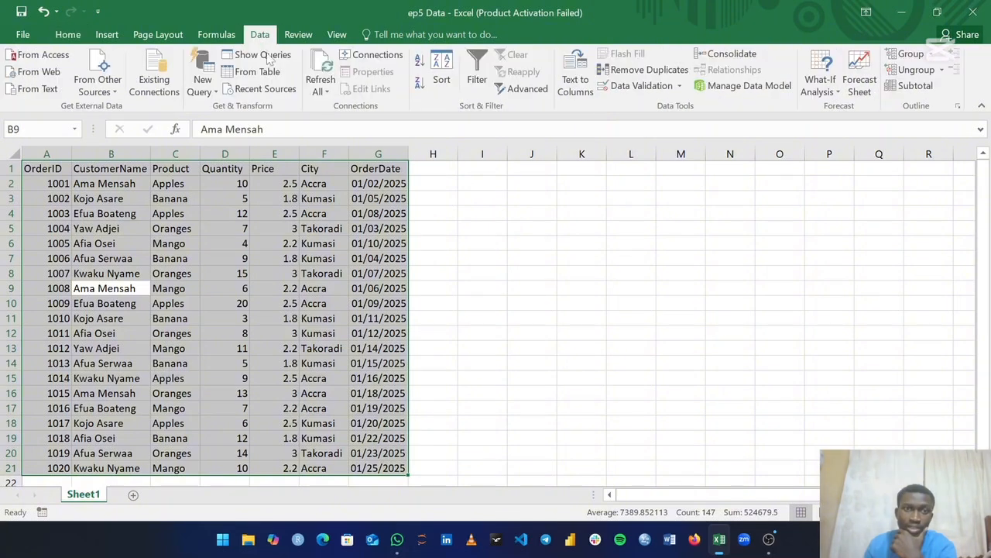
pyautogui.click(441, 80)
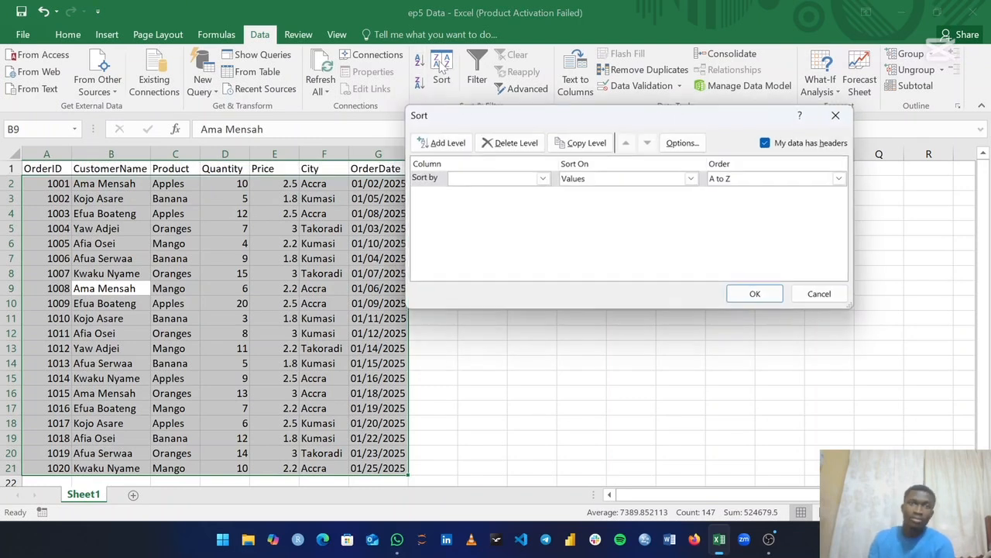
# - Try OrderID, CustomerName, Product, Quantity and Price in turn as the column to sort by
pyautogui.click(542, 179)
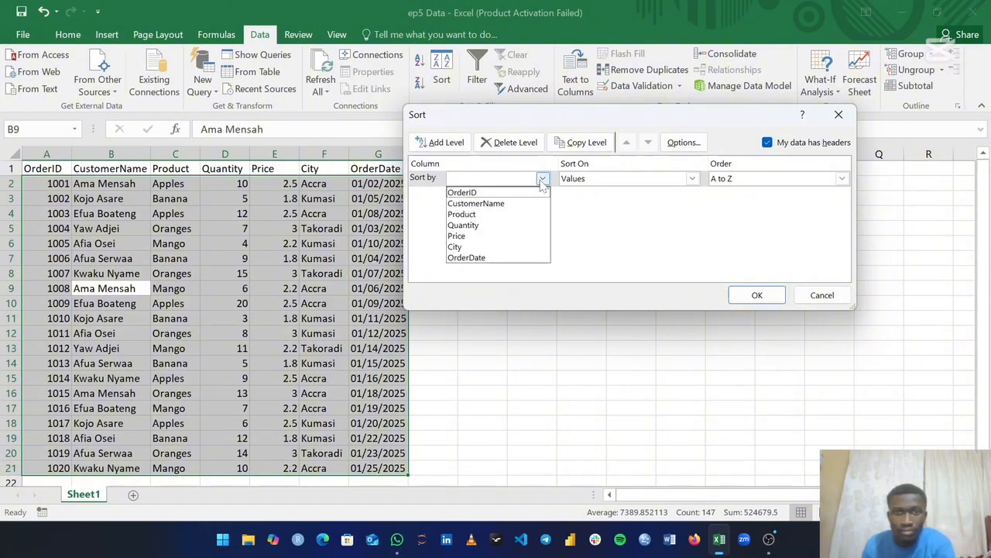
pyautogui.click(487, 195)
pyautogui.click(542, 178)
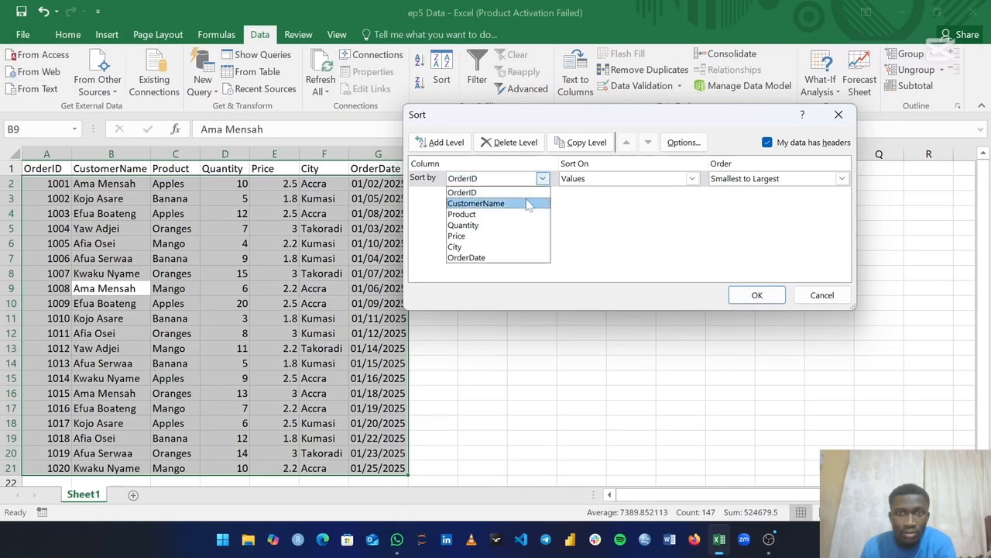
pyautogui.click(527, 203)
pyautogui.click(542, 178)
pyautogui.click(518, 214)
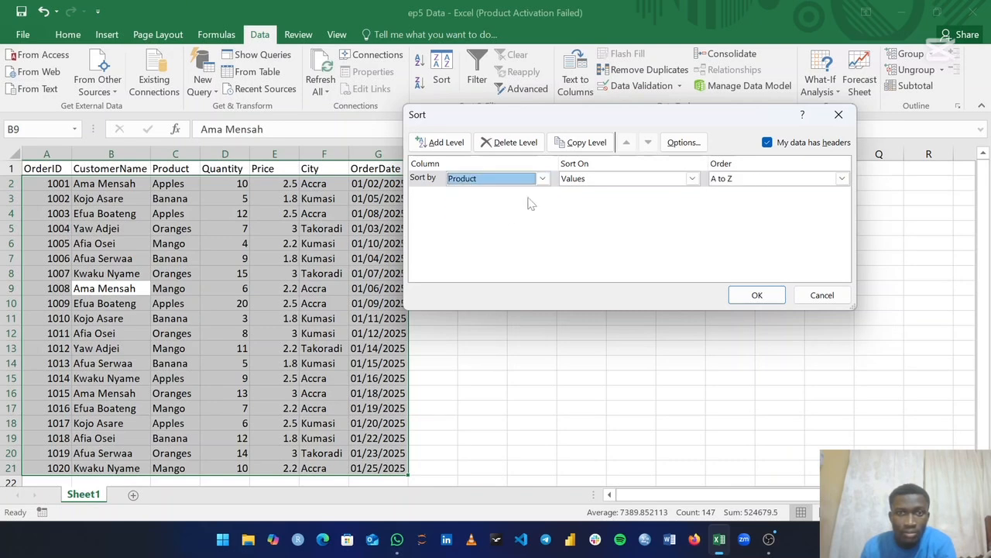
pyautogui.click(542, 178)
pyautogui.click(492, 225)
pyautogui.click(542, 178)
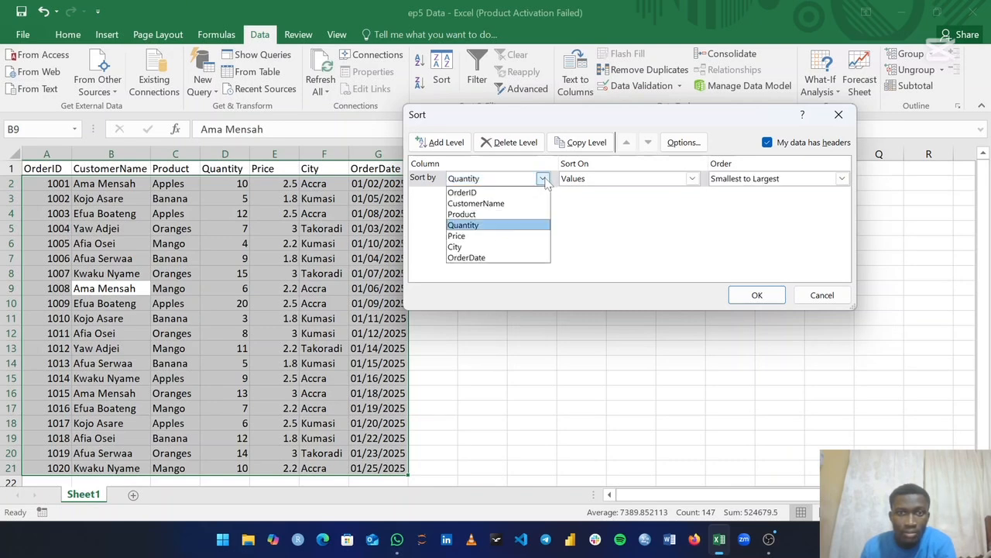
pyautogui.click(484, 236)
pyautogui.click(542, 178)
pyautogui.click(480, 235)
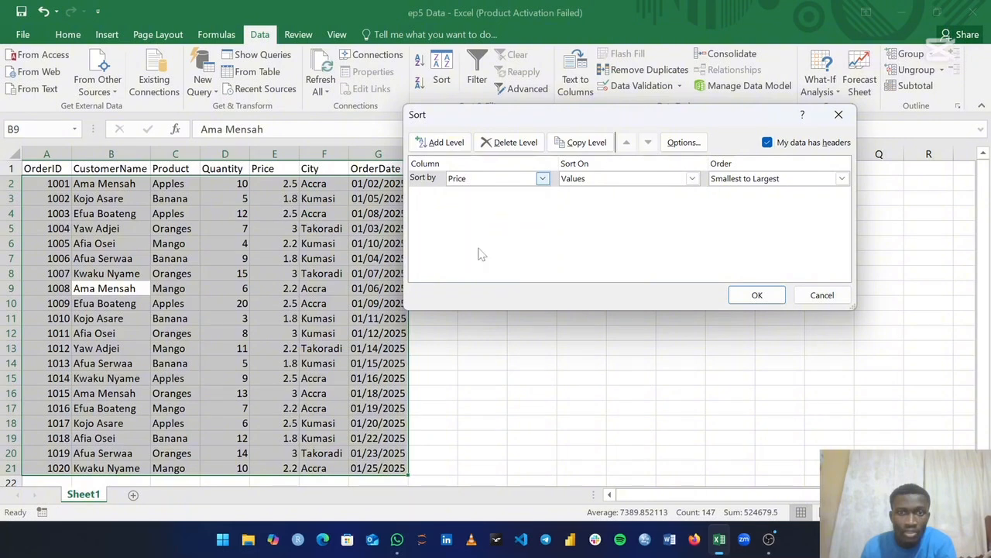
# - Sort the order data by OrderDate values from Oldest to Newest and undo that sort
pyautogui.click(542, 178)
pyautogui.click(492, 259)
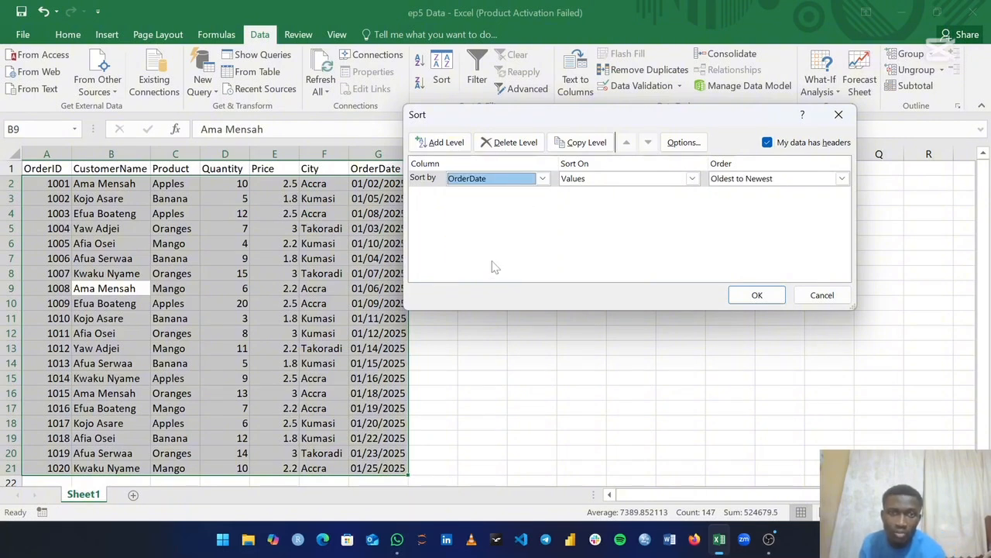
pyautogui.click(542, 178)
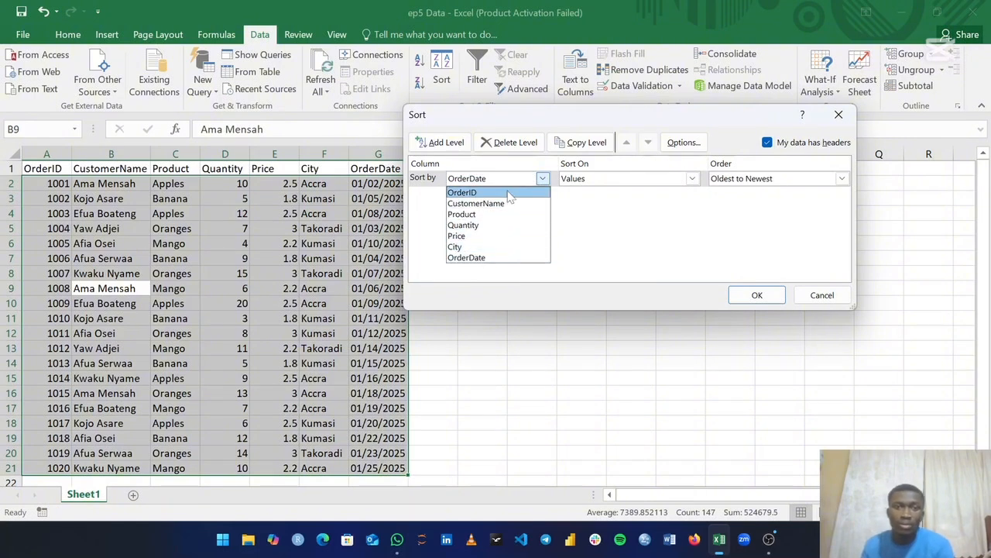
pyautogui.click(496, 258)
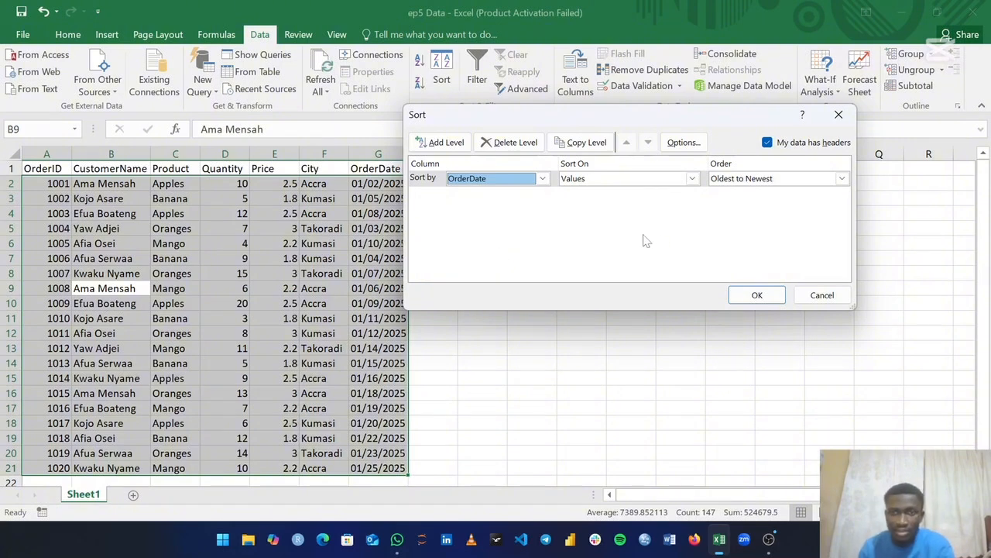
pyautogui.click(734, 183)
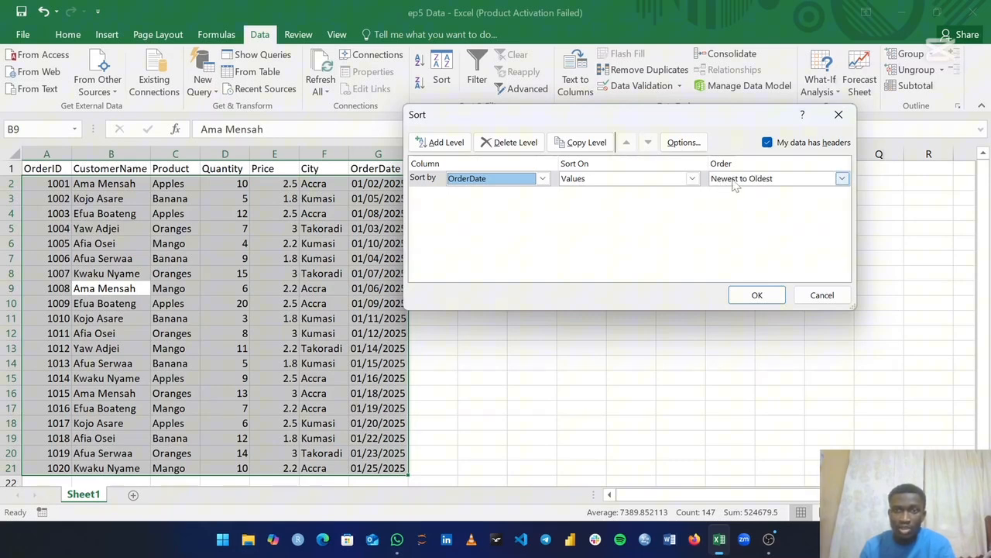
pyautogui.click(843, 179)
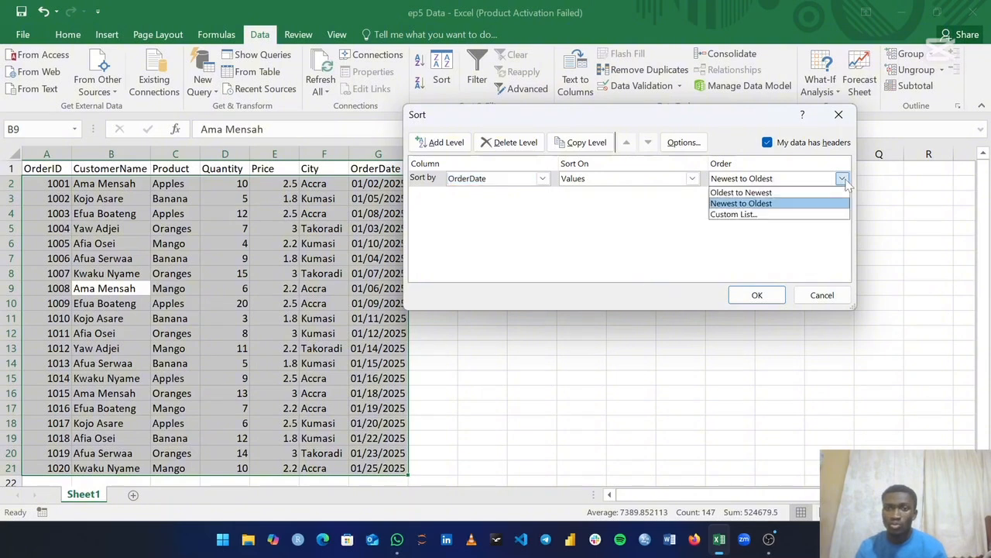
pyautogui.click(781, 192)
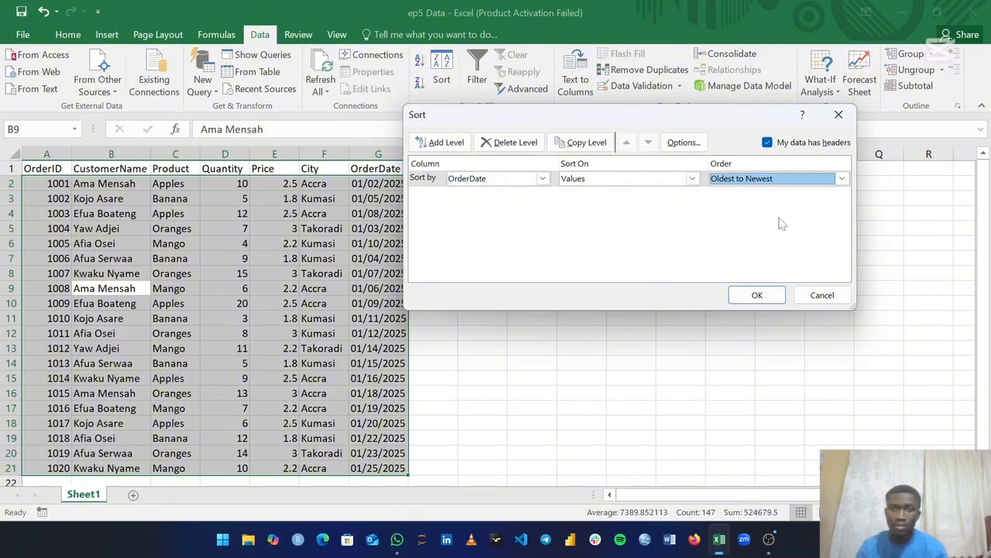
pyautogui.click(693, 180)
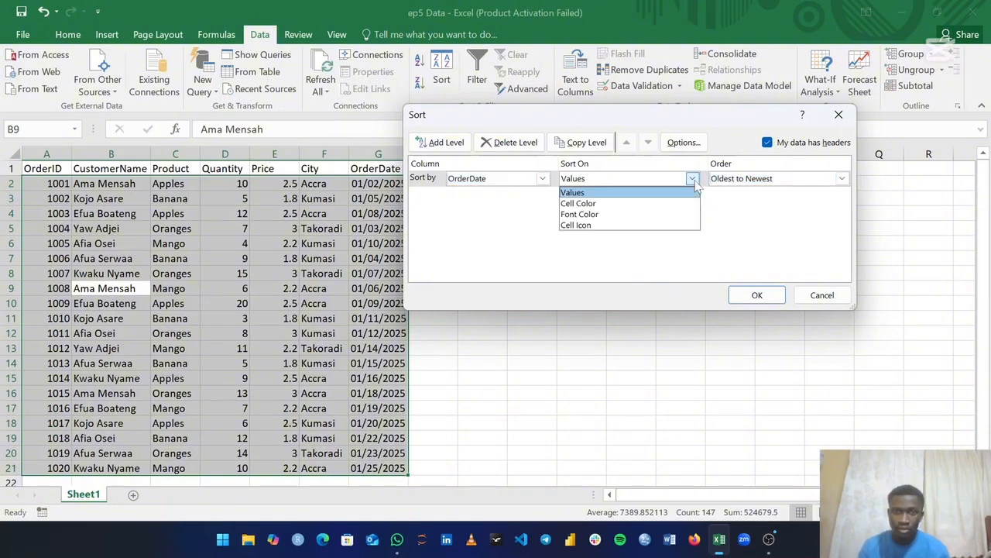
pyautogui.click(693, 180)
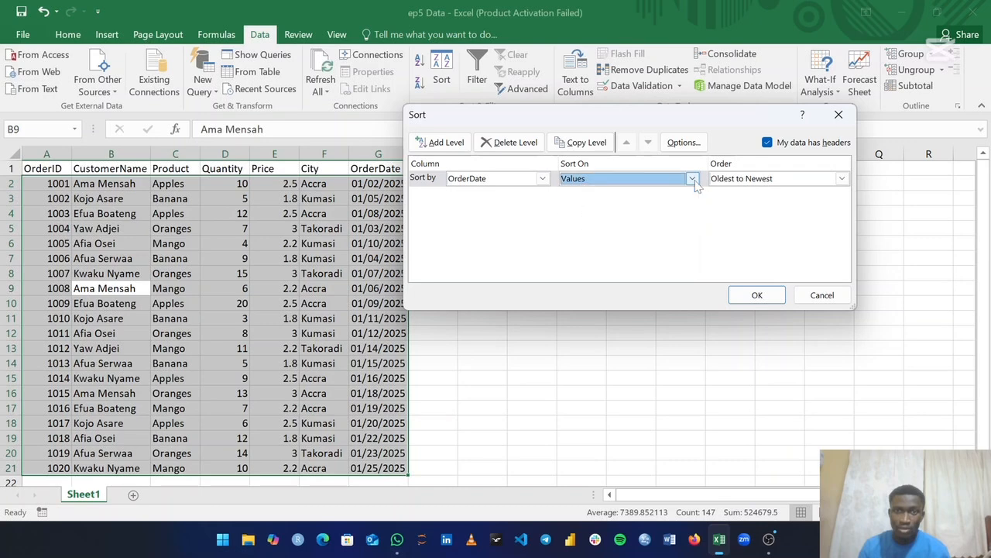
pyautogui.click(753, 297)
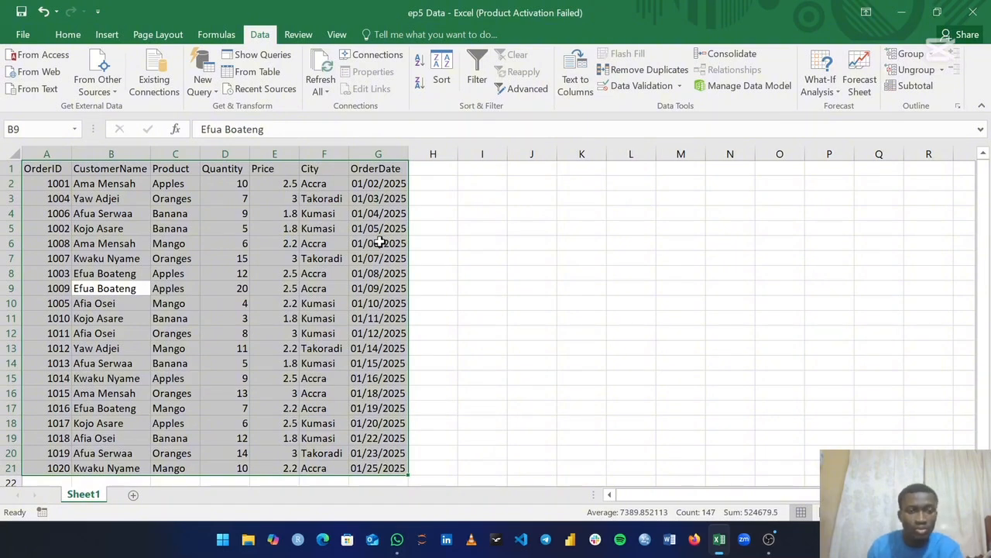
pyautogui.hotkey('ctrl', 'z')
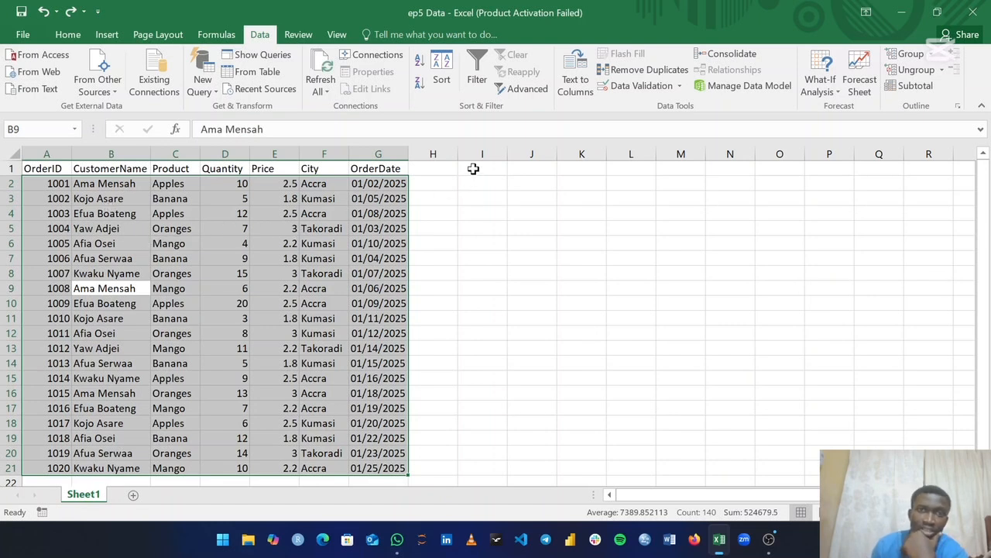
# - Sort the order records again by the OrderDate column, based on Values, in Oldest to Newest order
pyautogui.click(441, 68)
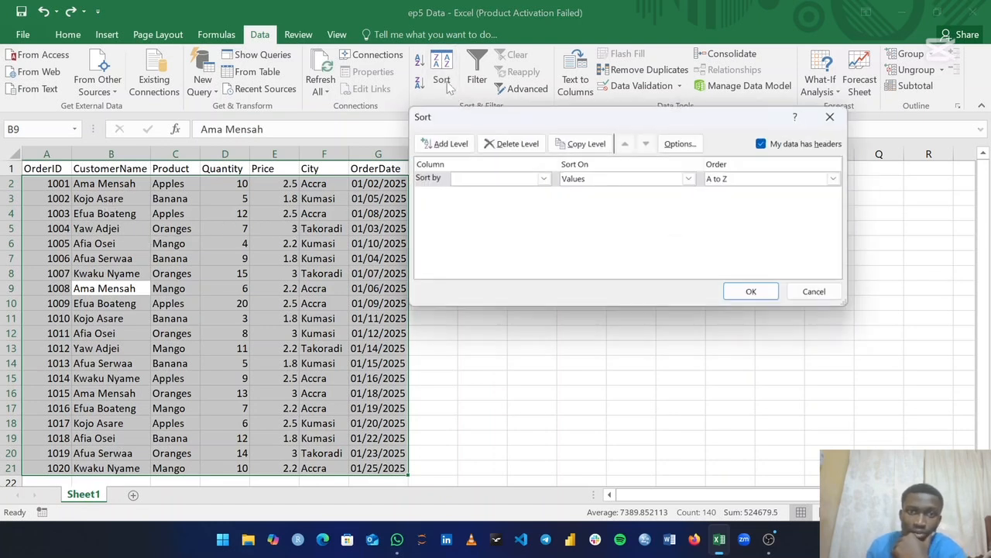
pyautogui.click(542, 178)
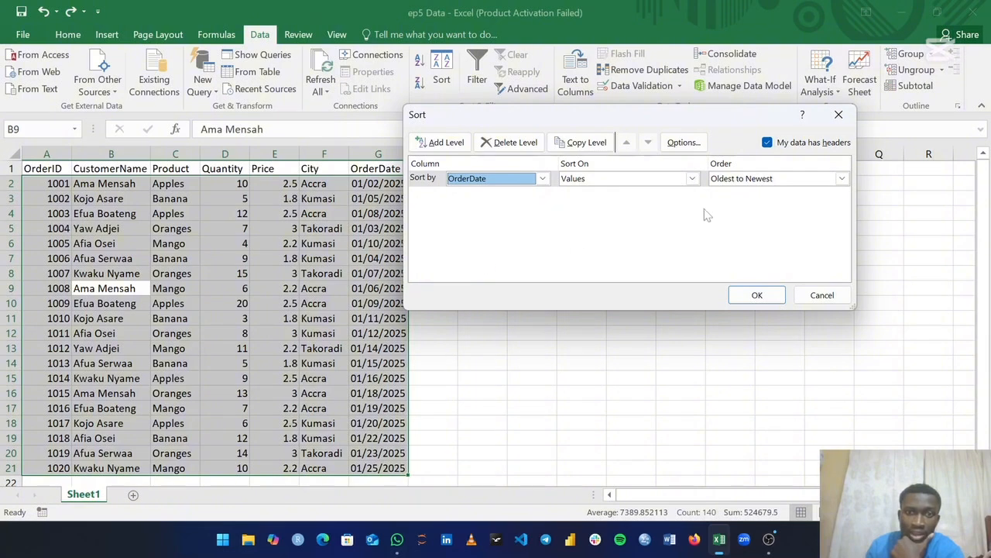
pyautogui.click(766, 298)
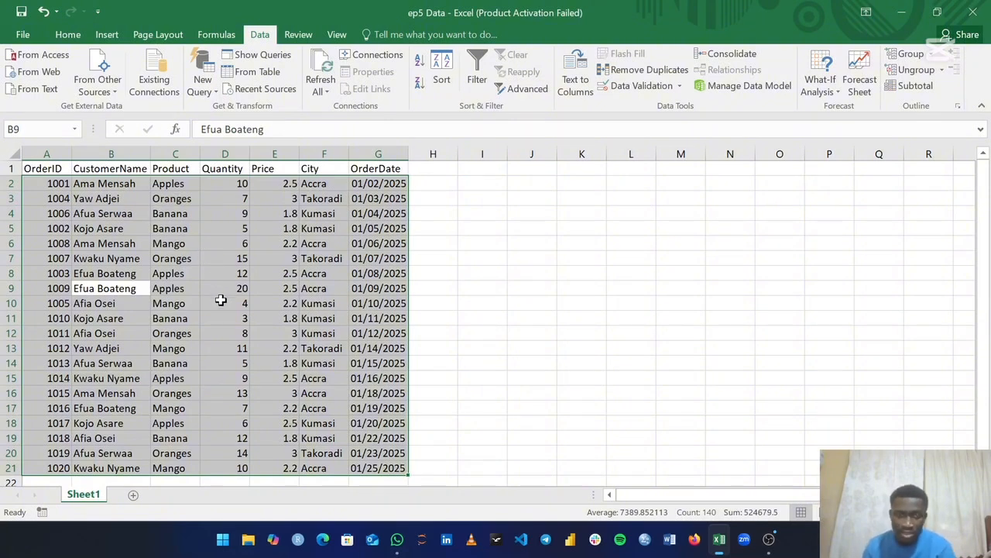
# - Sort the order records by CustomerName in descending order, Z to A
pyautogui.click(419, 85)
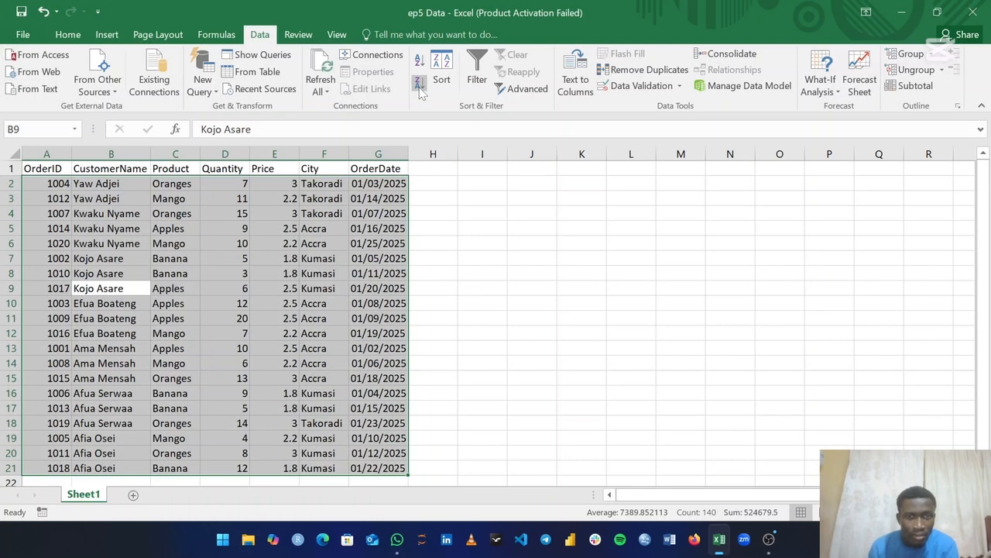
# - Sort the order records by OrderDate, based on Values, in Newest to Oldest order
pyautogui.click(441, 72)
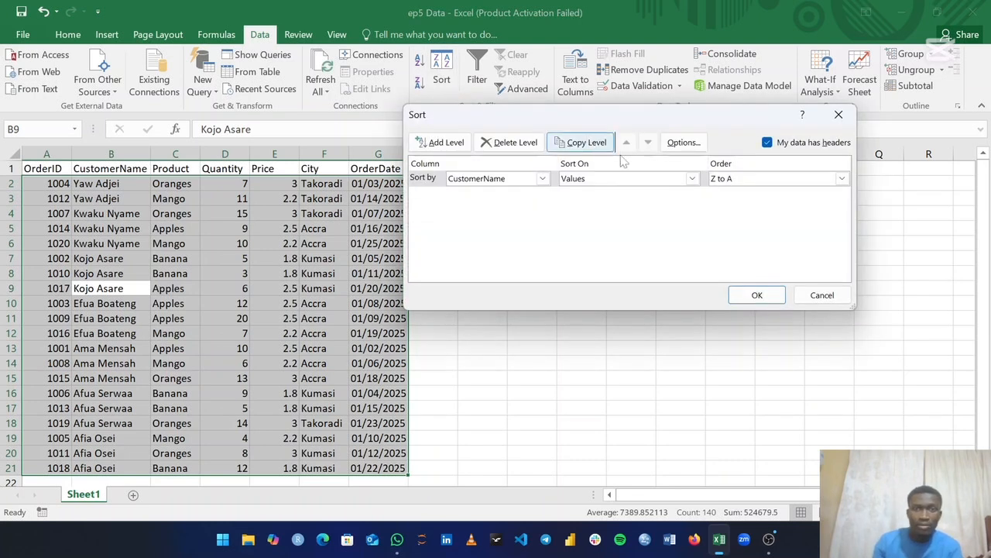
pyautogui.click(842, 179)
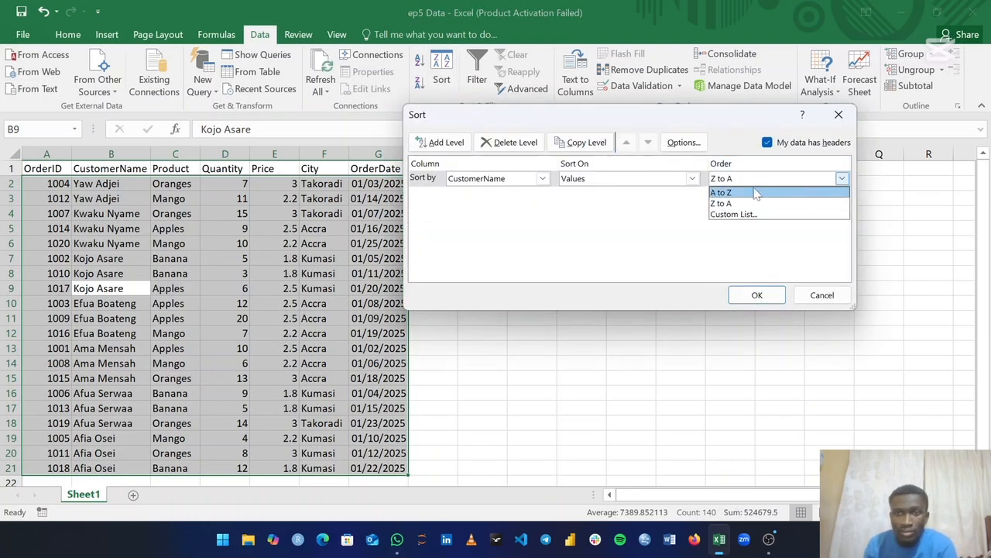
pyautogui.click(734, 204)
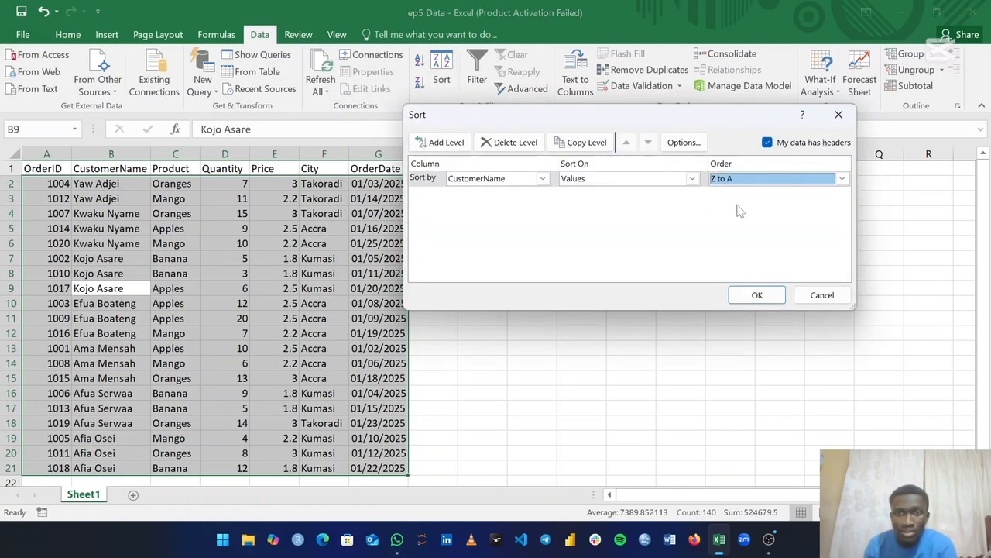
pyautogui.click(543, 178)
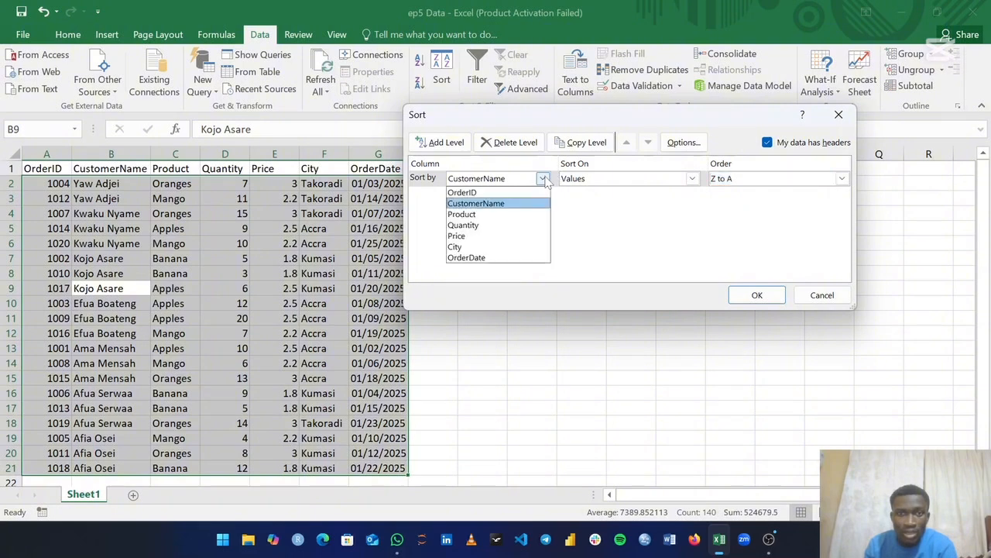
pyautogui.click(488, 259)
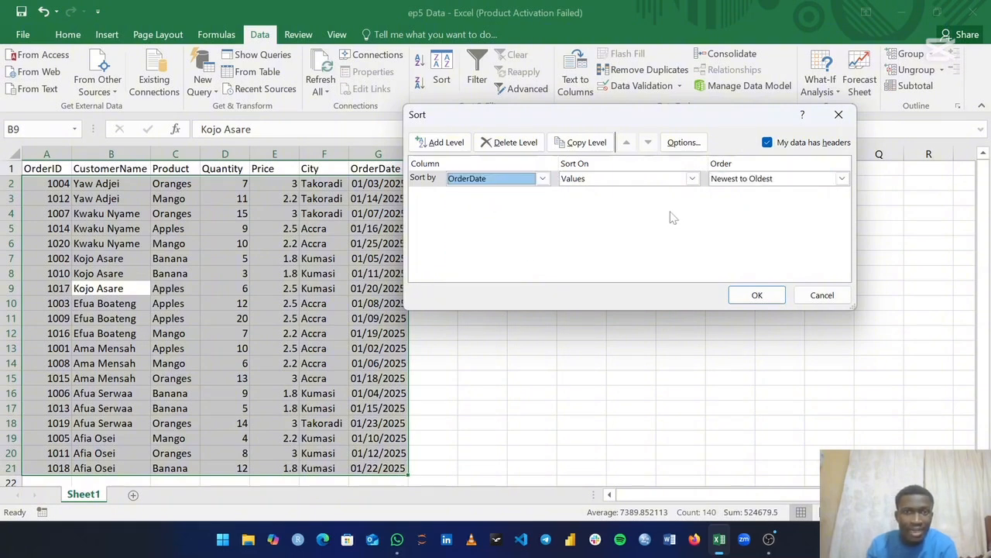
pyautogui.click(692, 179)
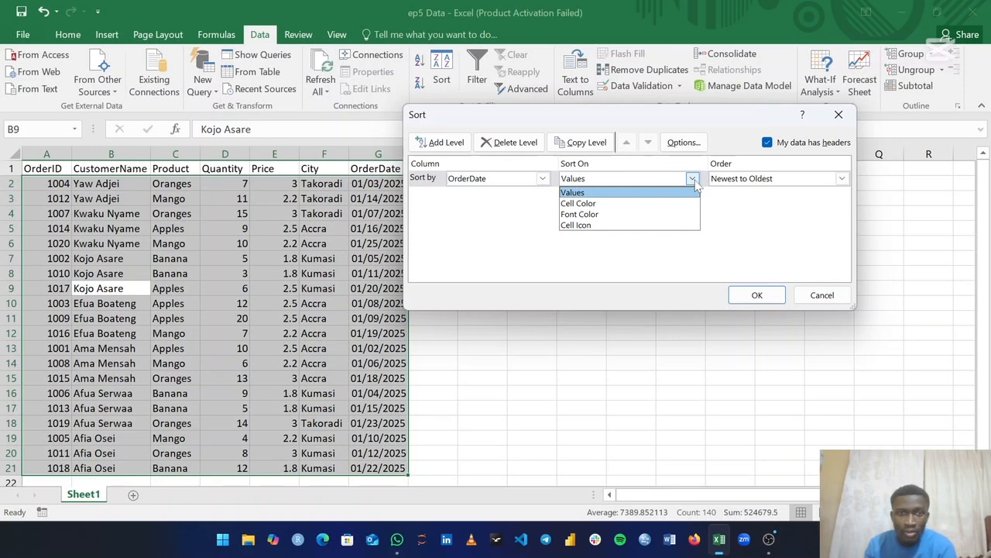
pyautogui.click(620, 193)
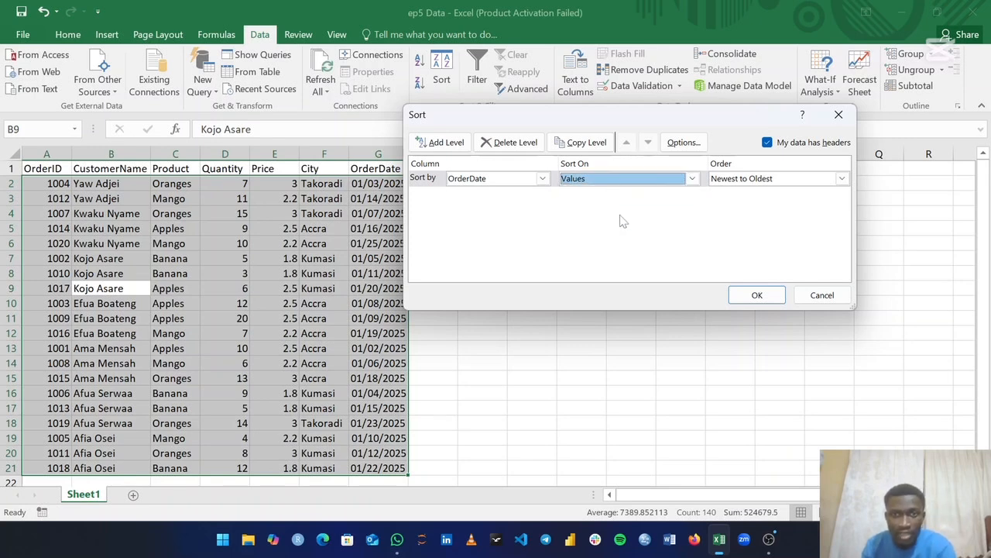
pyautogui.click(751, 295)
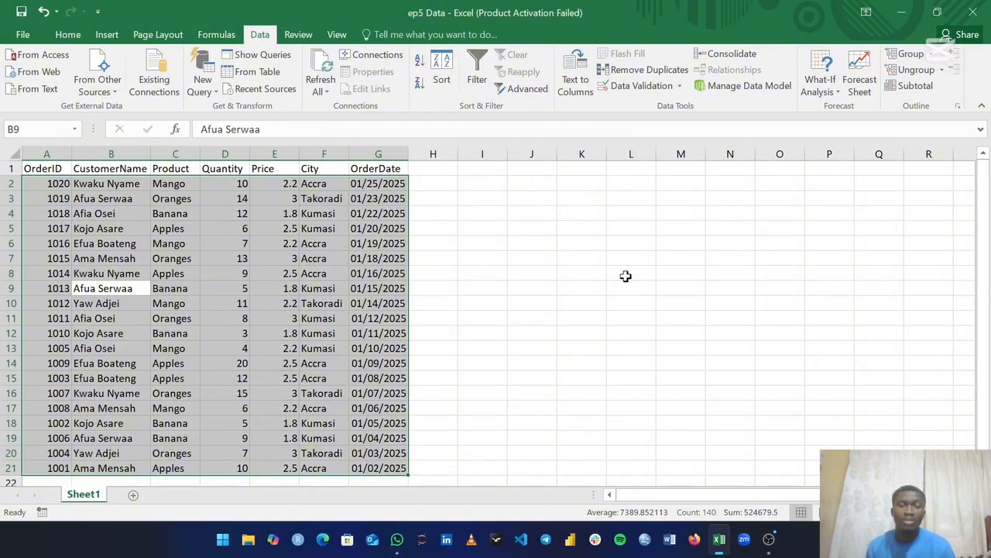
# - Examine the custom lists offered as an OrderDate sort order, including the Mon to Sun list, and cancel without sorting
pyautogui.click(441, 77)
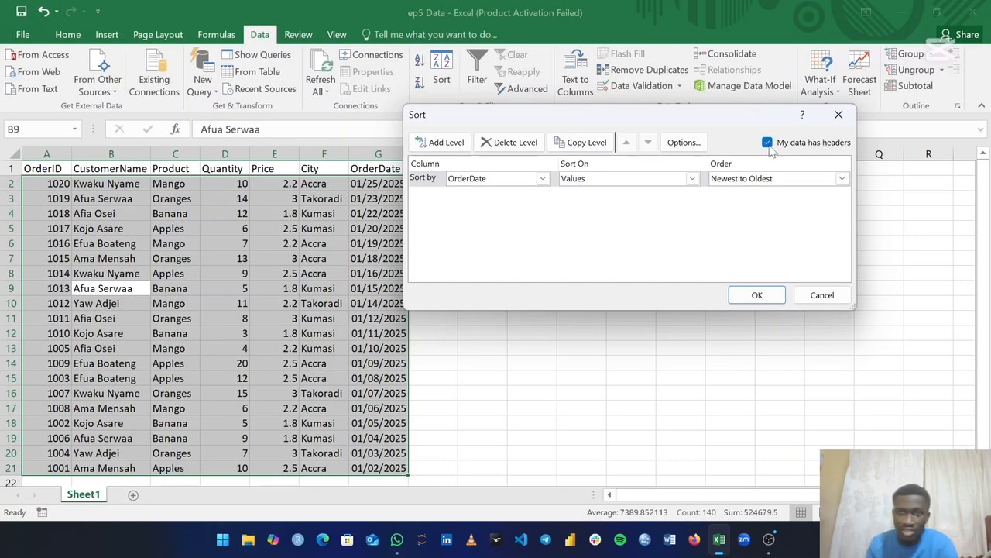
pyautogui.click(841, 178)
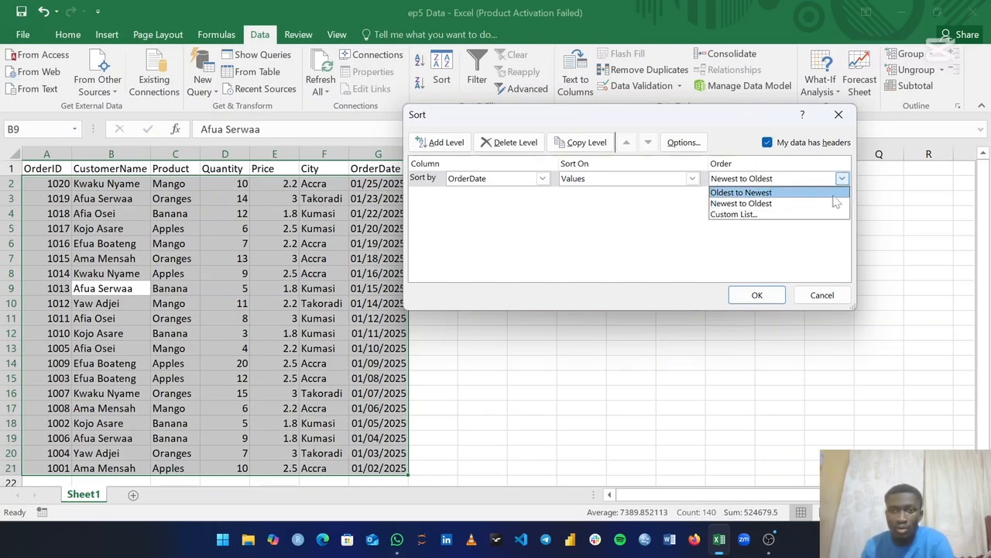
pyautogui.click(740, 216)
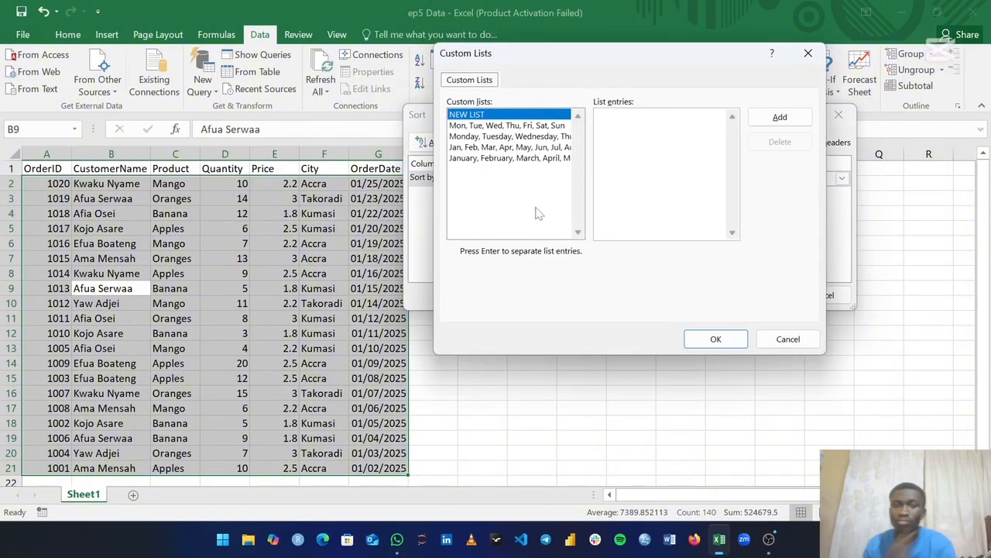
pyautogui.click(474, 126)
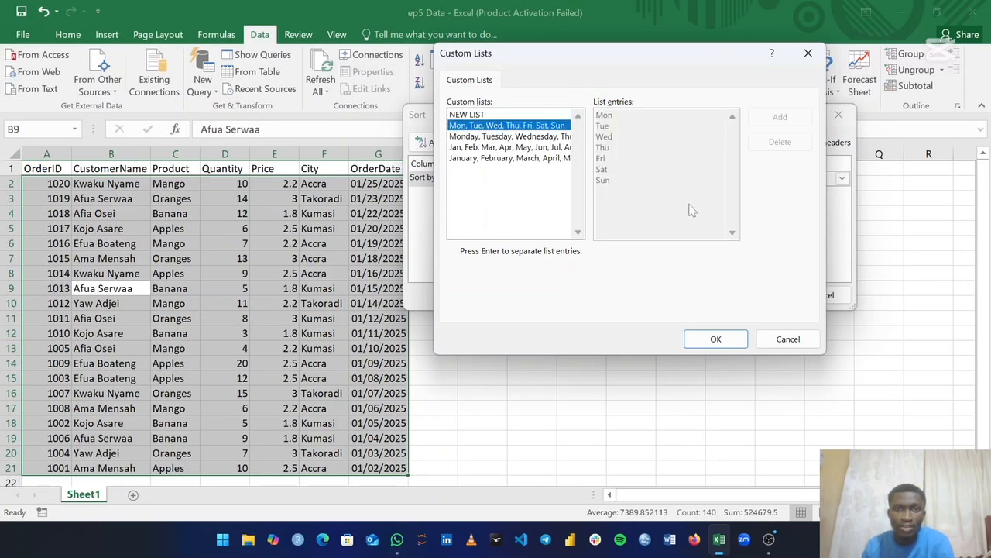
pyautogui.click(782, 345)
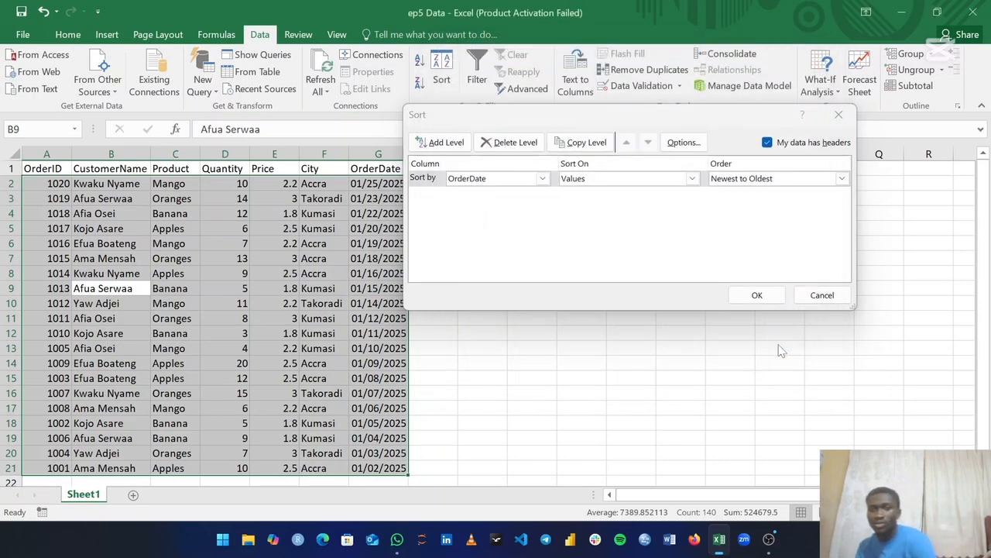
pyautogui.click(833, 296)
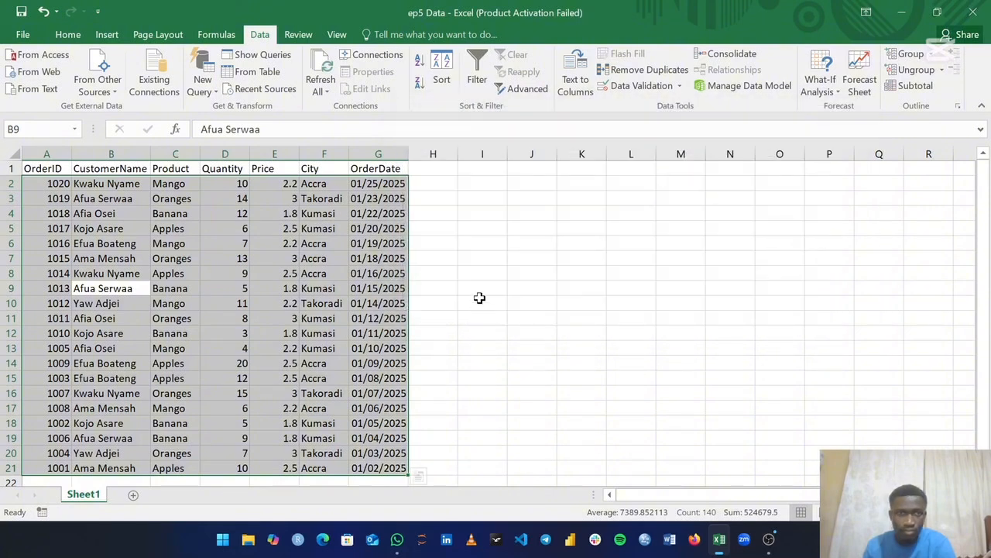
# - Select the entire order table, including its header row
pyautogui.click(259, 301)
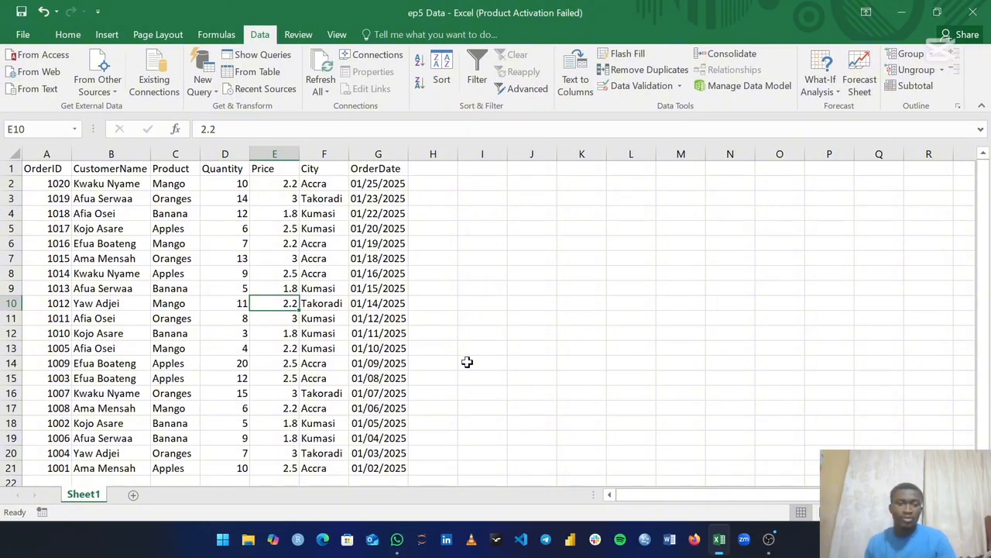
pyautogui.click(232, 287)
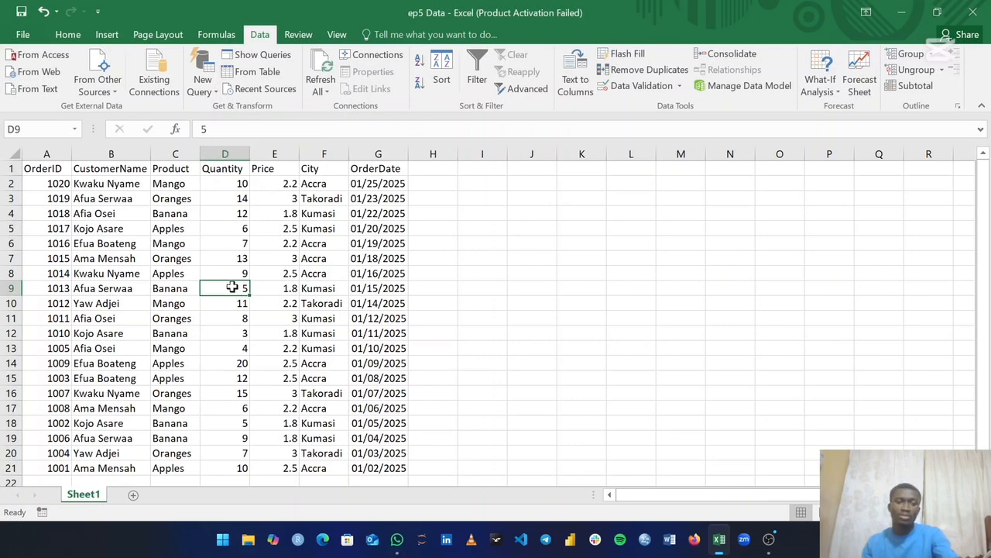
pyautogui.hotkey('ctrl', 'a')
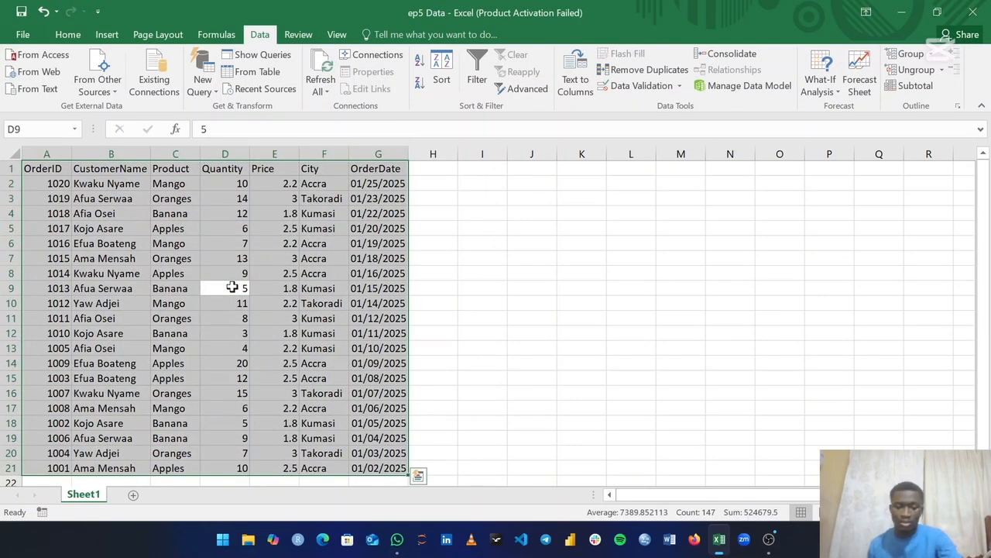
pyautogui.press('alt')
pyautogui.press('a')
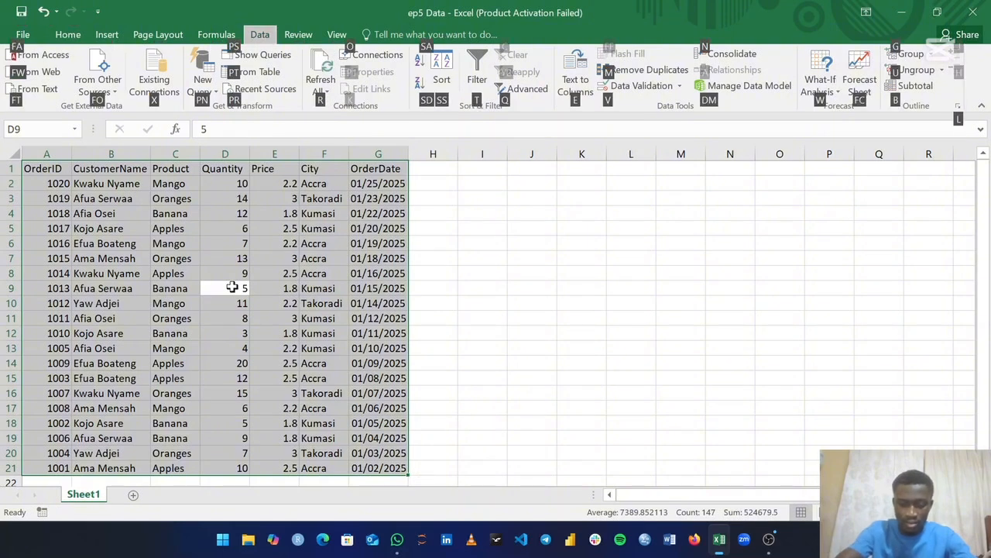
pyautogui.press('s')
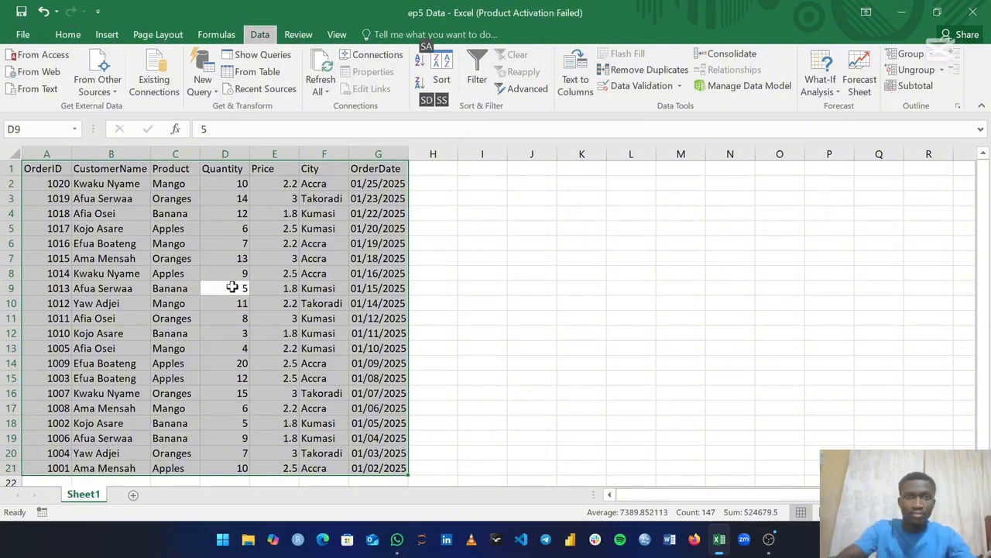
pyautogui.press('s')
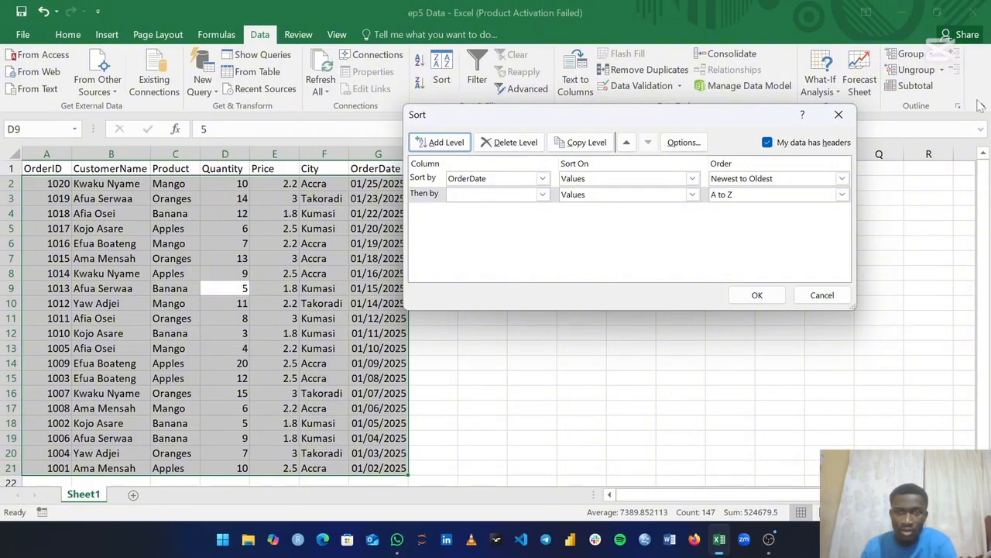
pyautogui.click(838, 114)
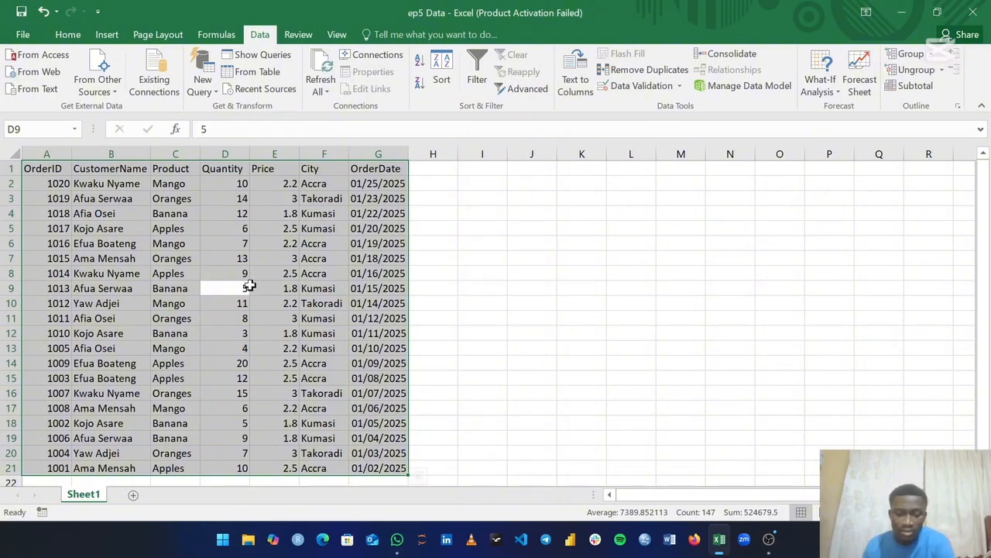
# - Start a two-level sort of the order data, with City as the first level, based on Values, A to Z
pyautogui.click(441, 79)
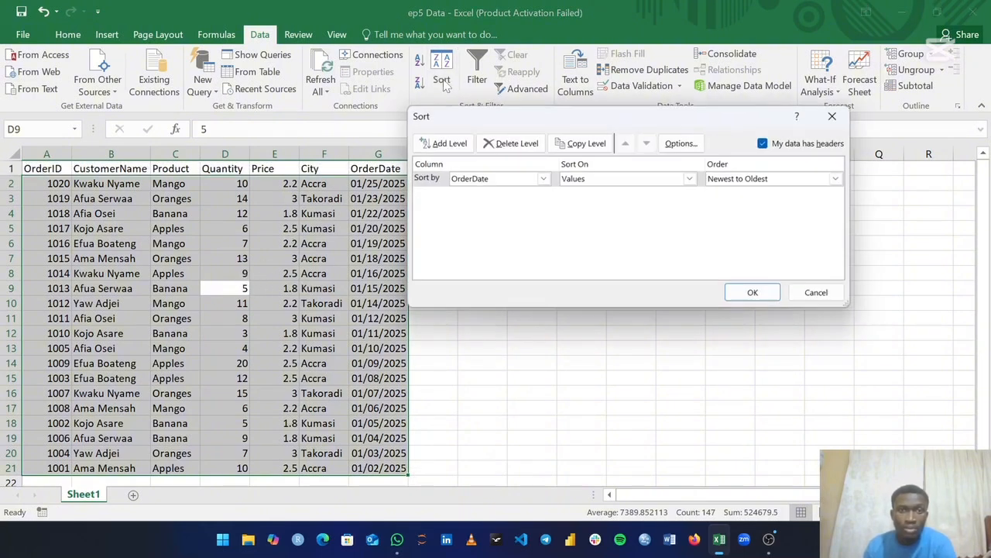
pyautogui.click(441, 144)
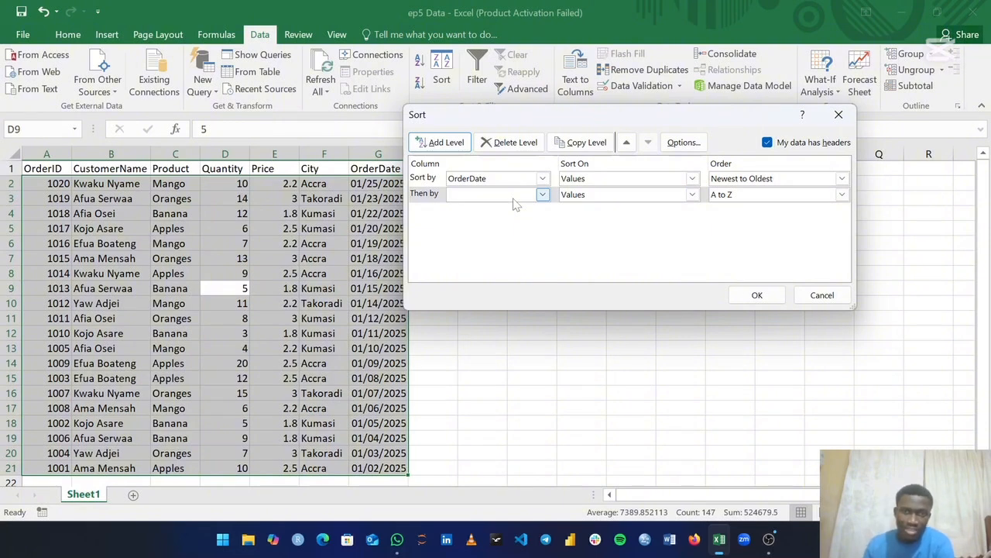
pyautogui.click(542, 178)
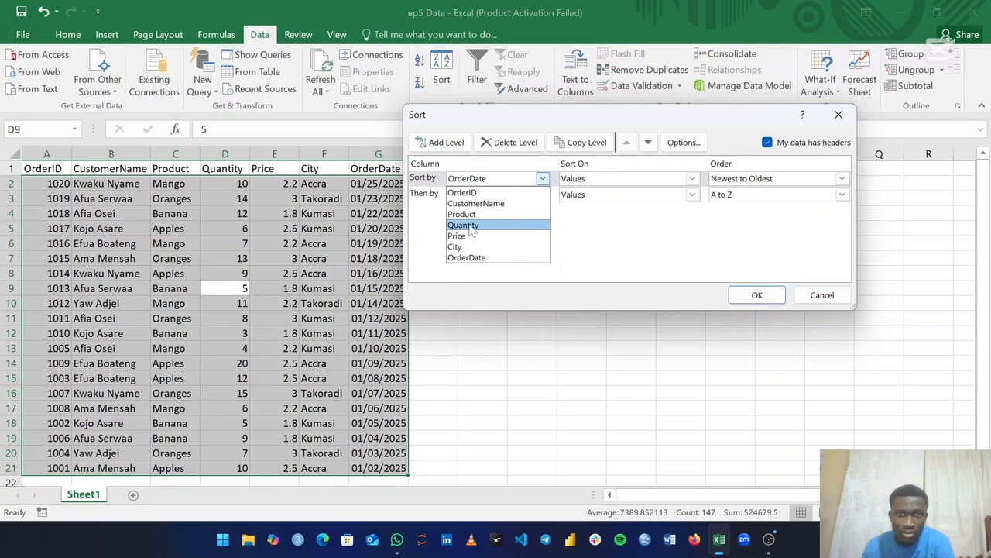
pyautogui.click(457, 246)
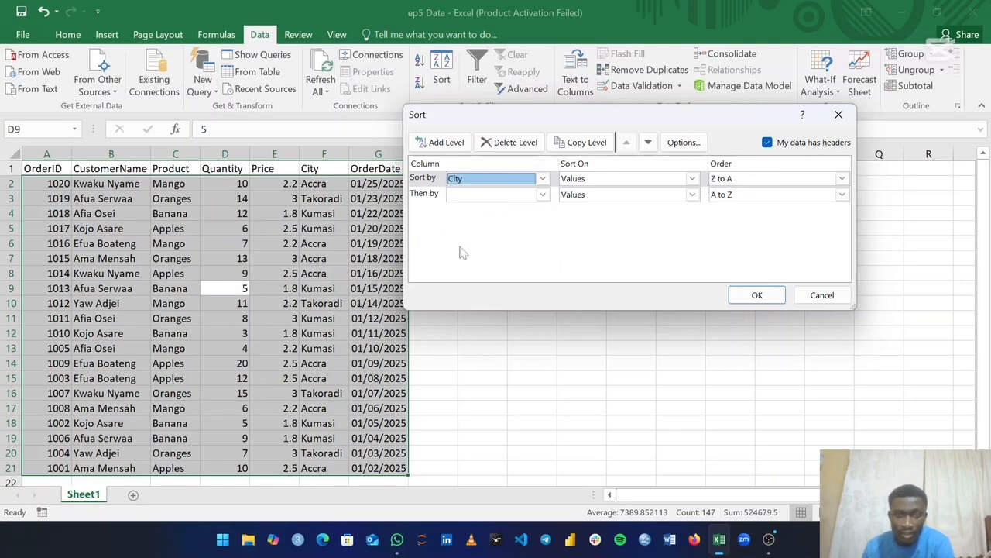
pyautogui.click(692, 179)
pyautogui.click(619, 194)
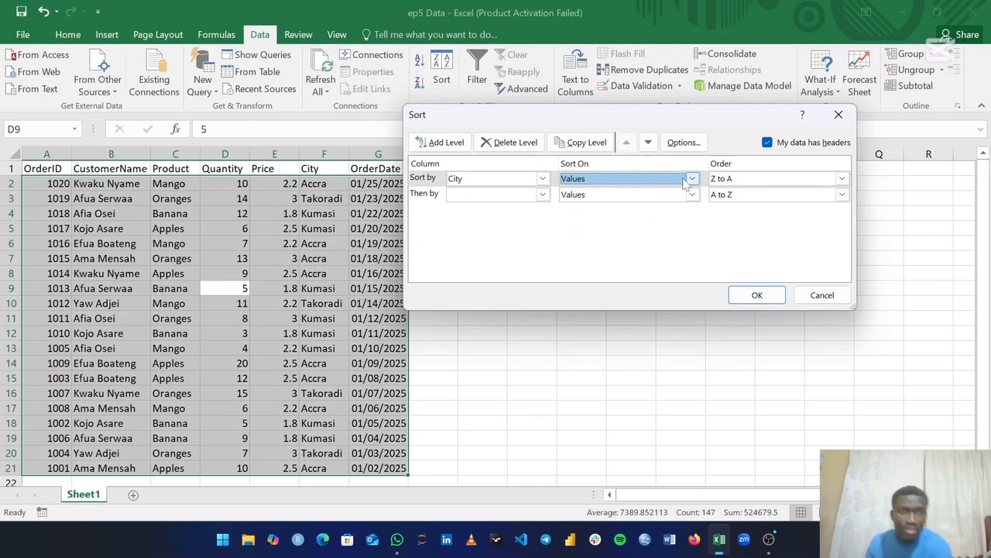
pyautogui.click(842, 179)
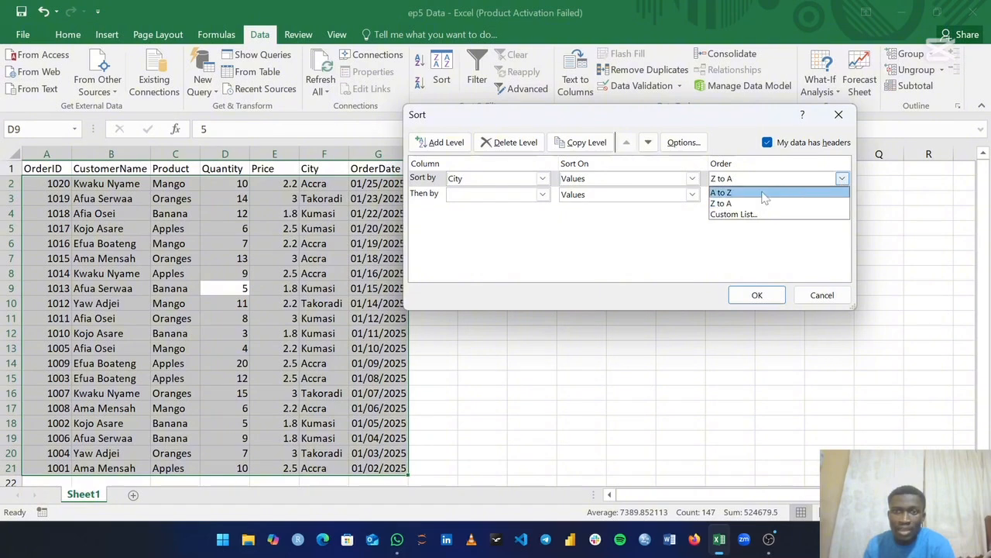
pyautogui.click(721, 192)
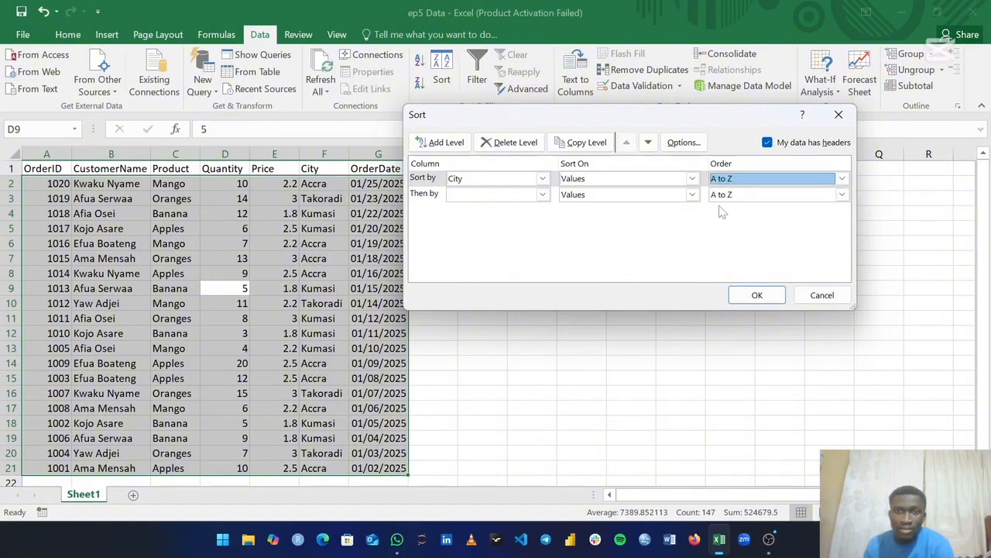
# - Set the second sort level to Quantity, Largest to Smallest, and apply the sort
pyautogui.click(542, 194)
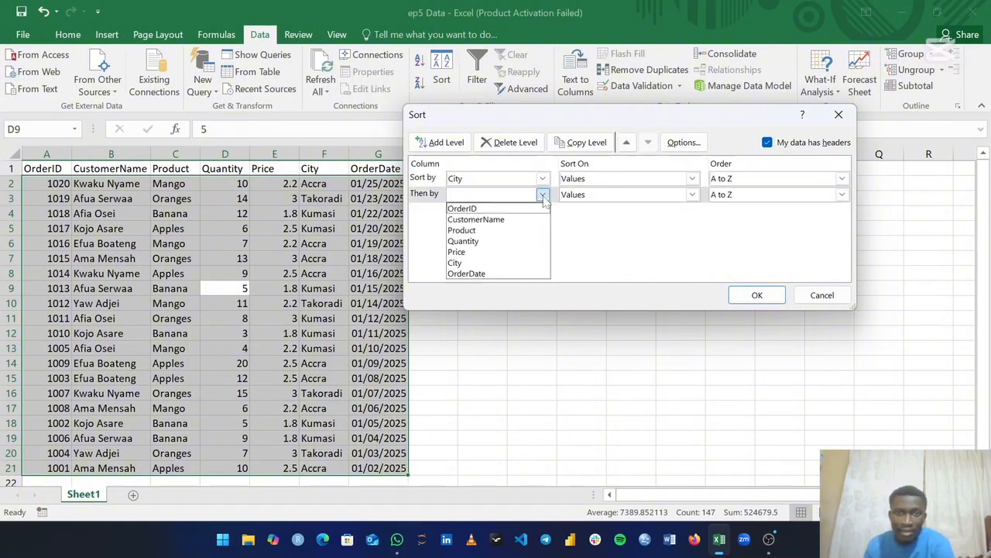
pyautogui.click(486, 243)
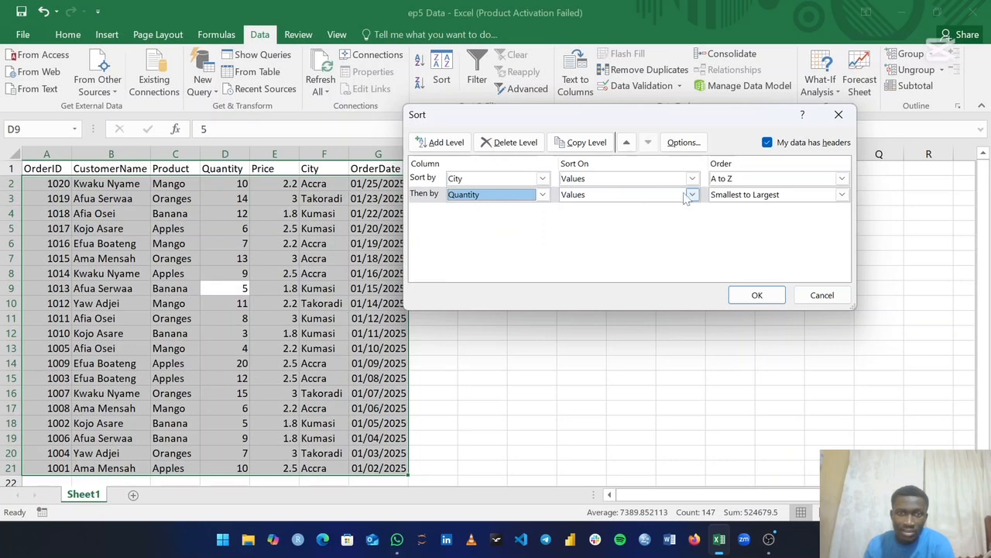
pyautogui.click(843, 195)
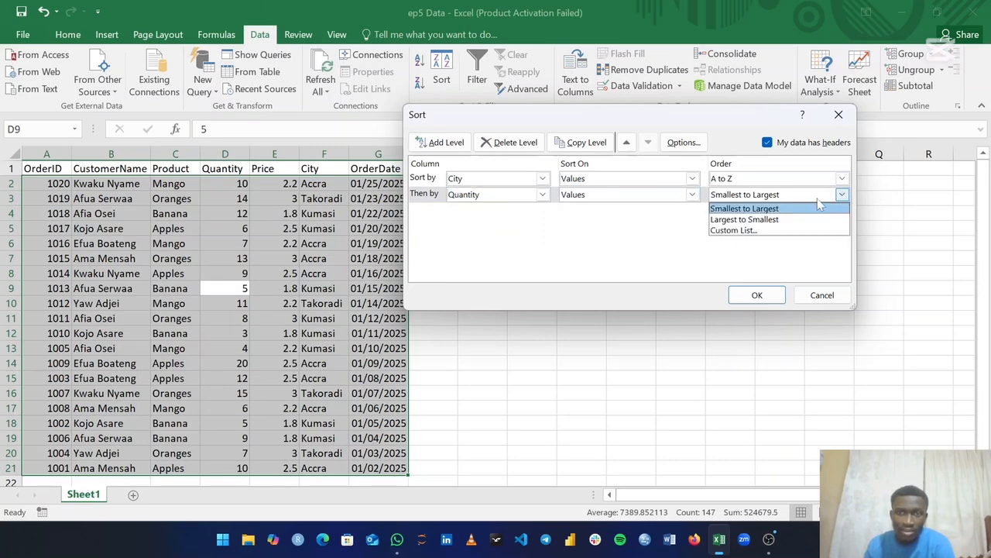
pyautogui.click(756, 220)
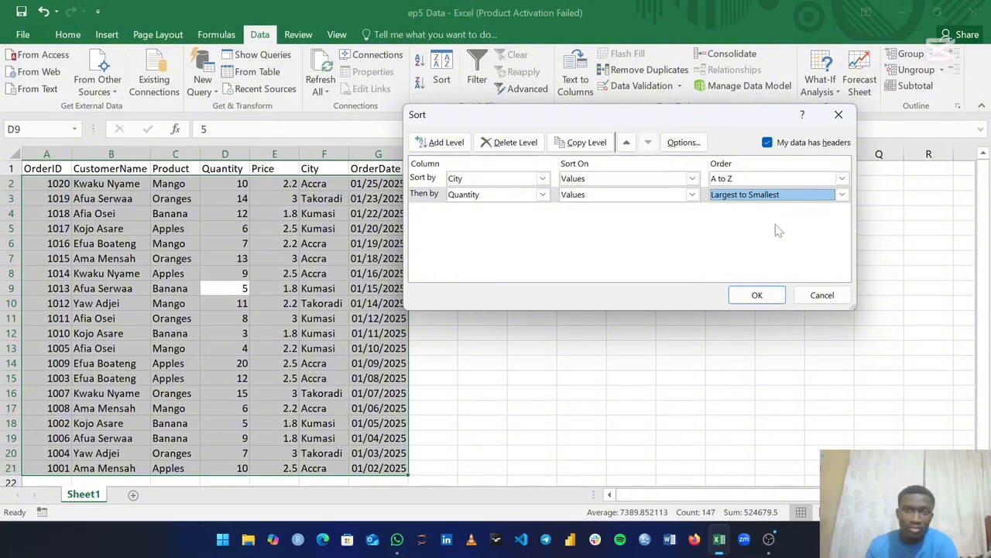
pyautogui.click(757, 295)
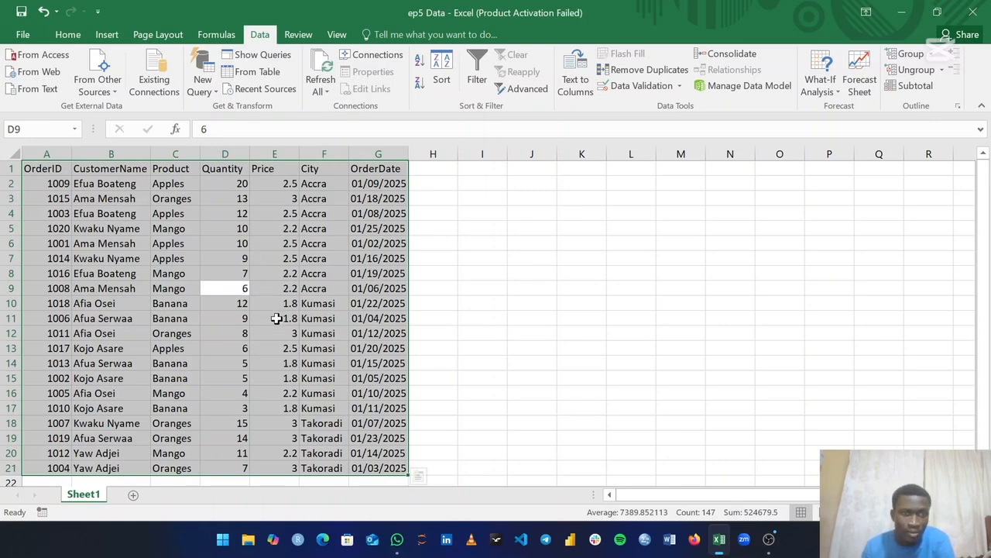
pyautogui.scroll(-2, 247, 334)
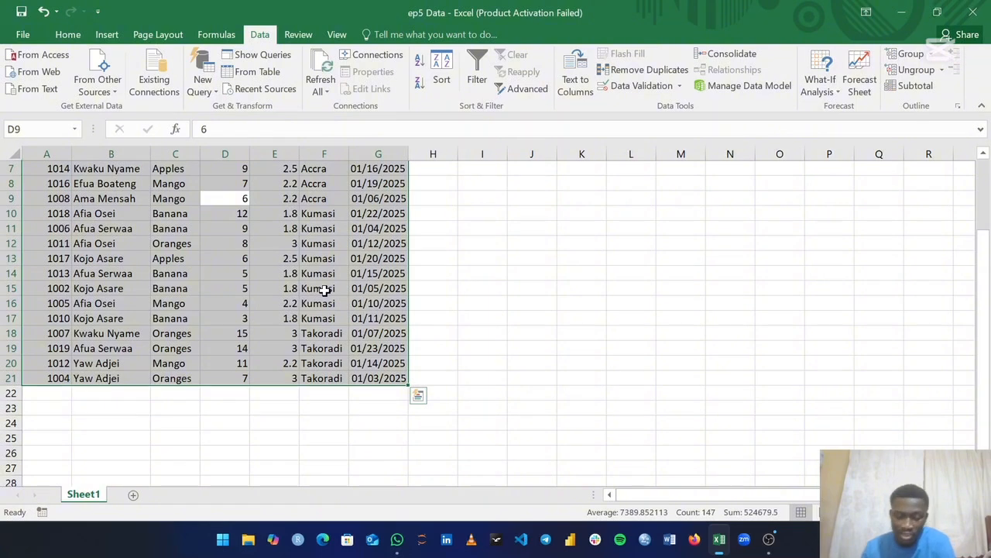
pyautogui.click(768, 539)
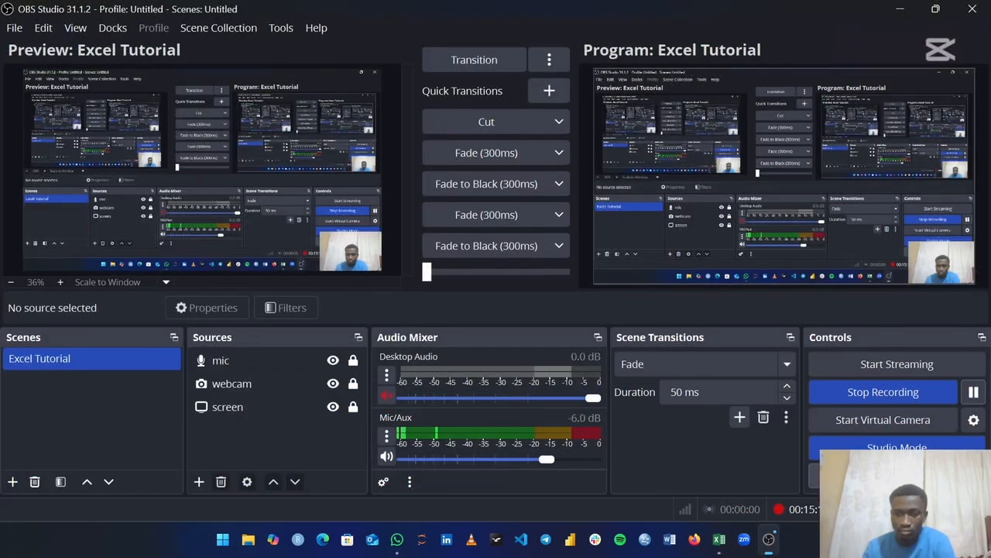
pyautogui.click(720, 540)
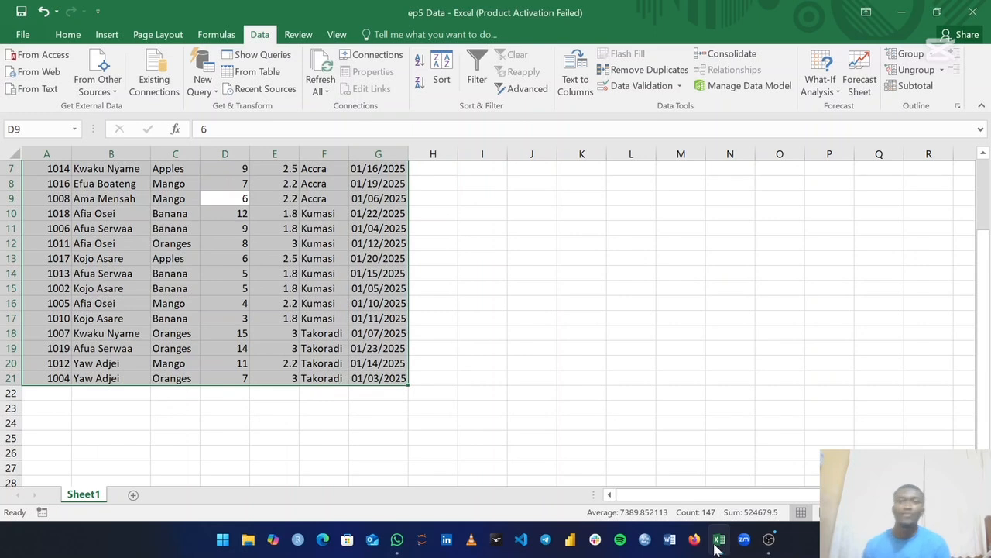
pyautogui.click(502, 244)
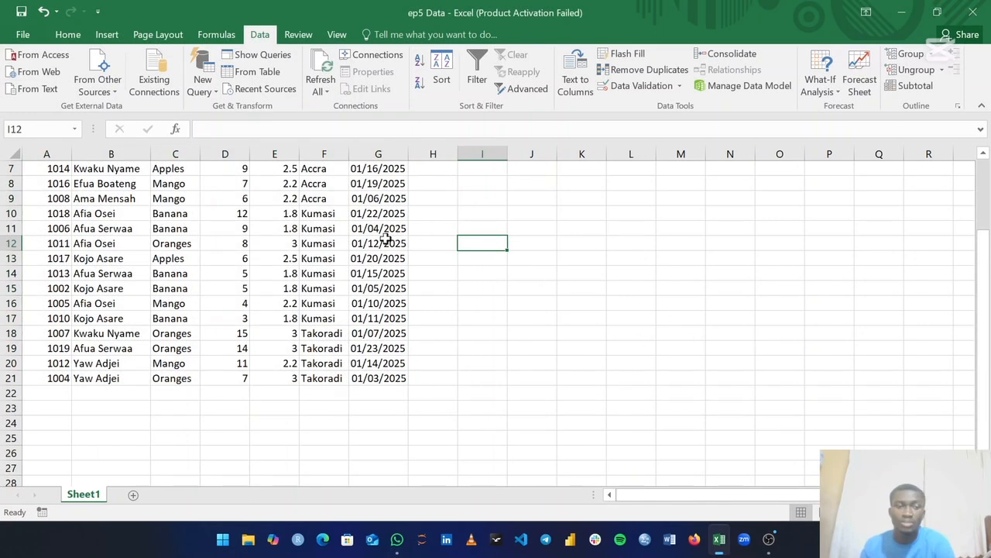
pyautogui.scroll(2, 385, 239)
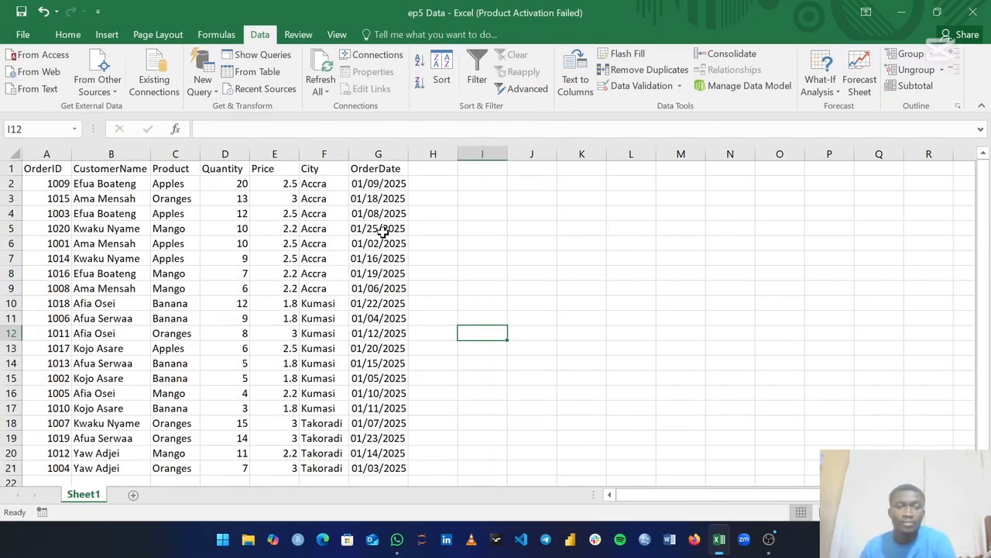
# - Add filter controls to the order table's headers, select the header row from OrderID to OrderDate, and undo the filter
pyautogui.click(157, 261)
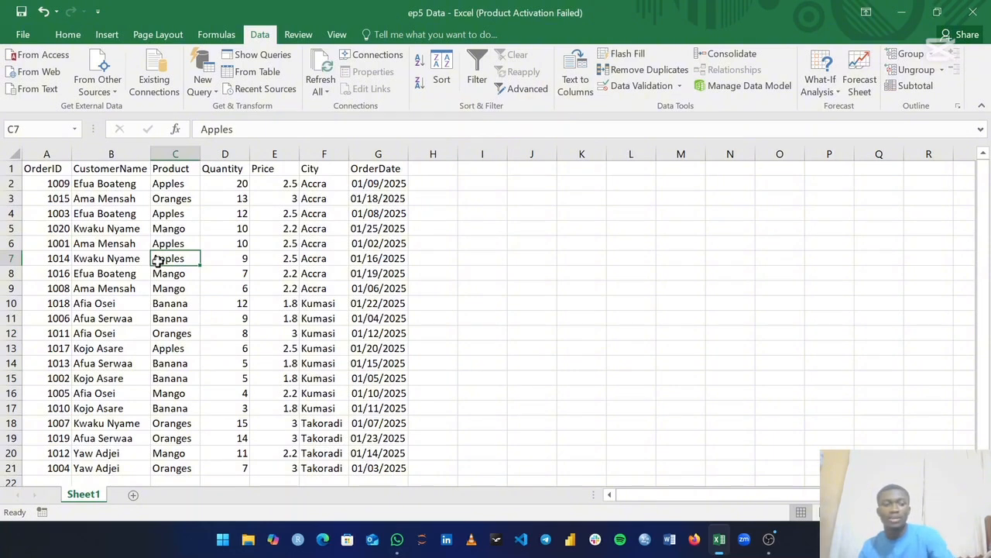
pyautogui.hotkey('ctrl', 'a')
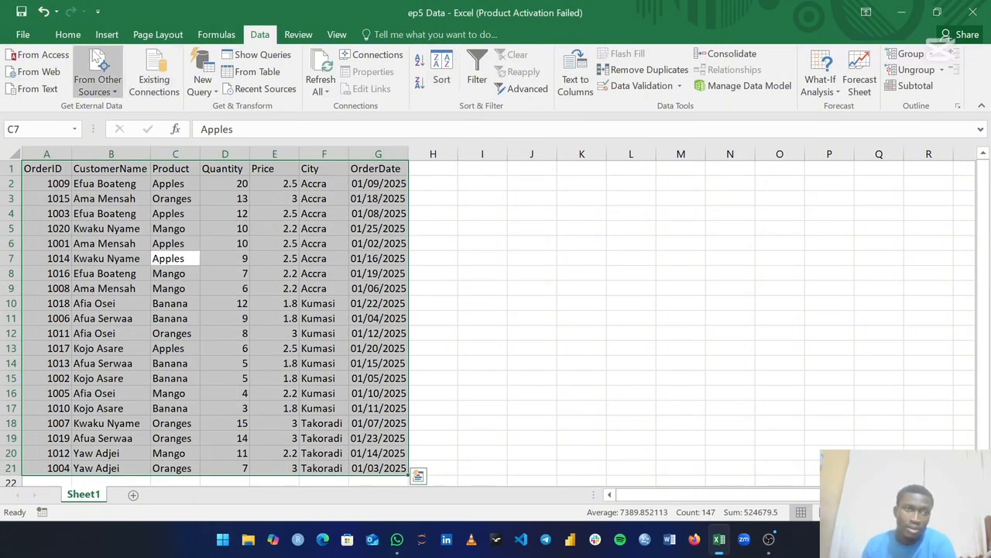
pyautogui.click(68, 35)
pyautogui.click(260, 35)
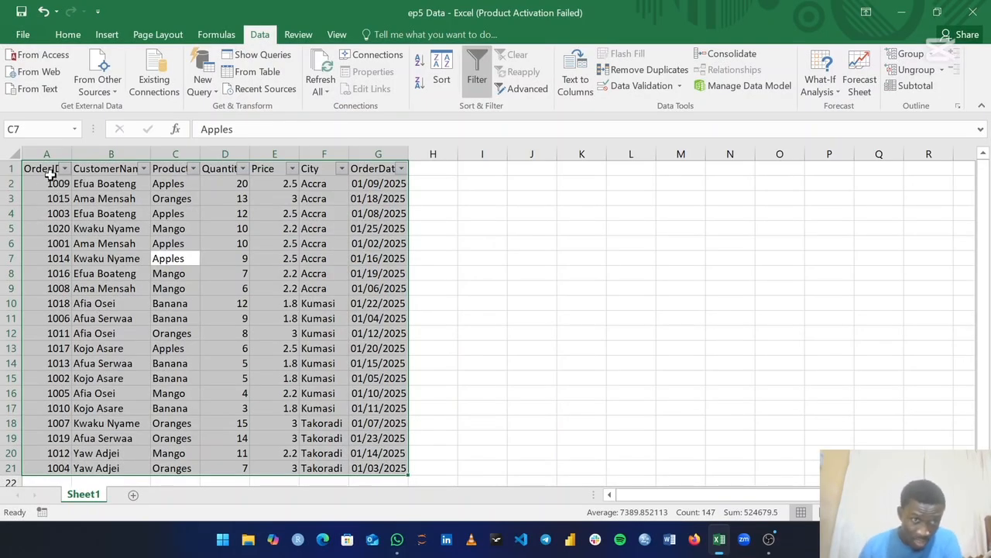
pyautogui.moveTo(32, 168); pyautogui.dragTo(402, 169)
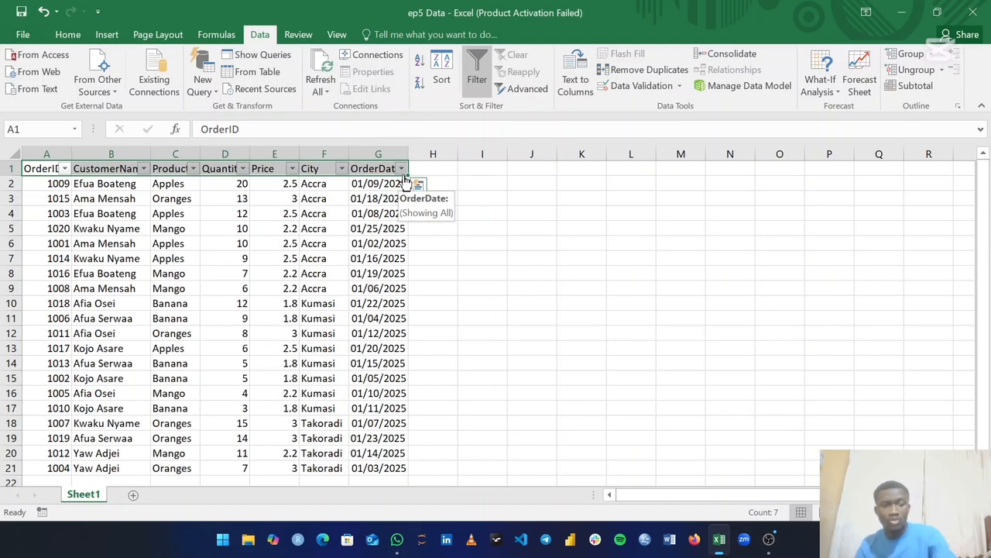
pyautogui.hotkey('ctrl', 'z')
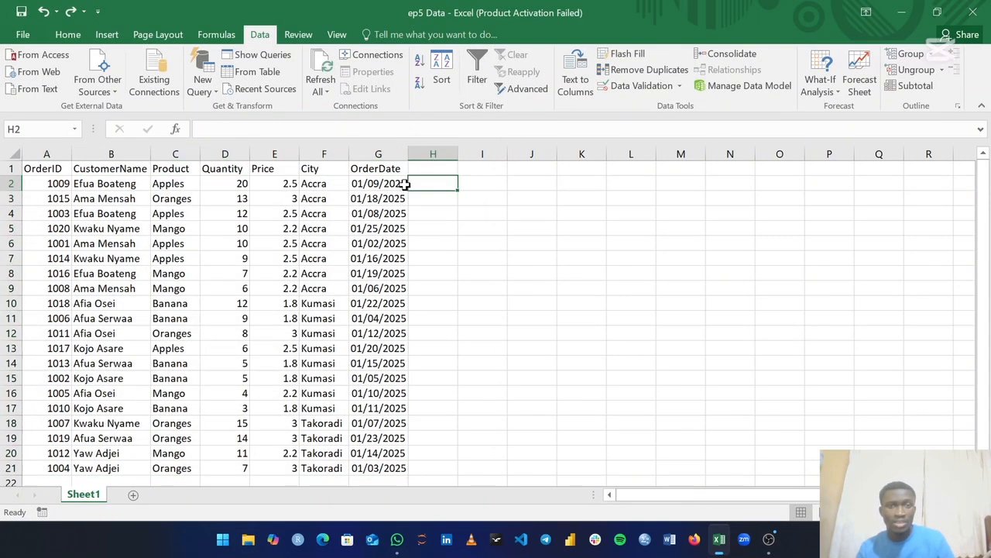
# - Add filter controls to the headers of the whole order table and widen the Product and CustomerName columns to fit their headers
pyautogui.click(410, 183)
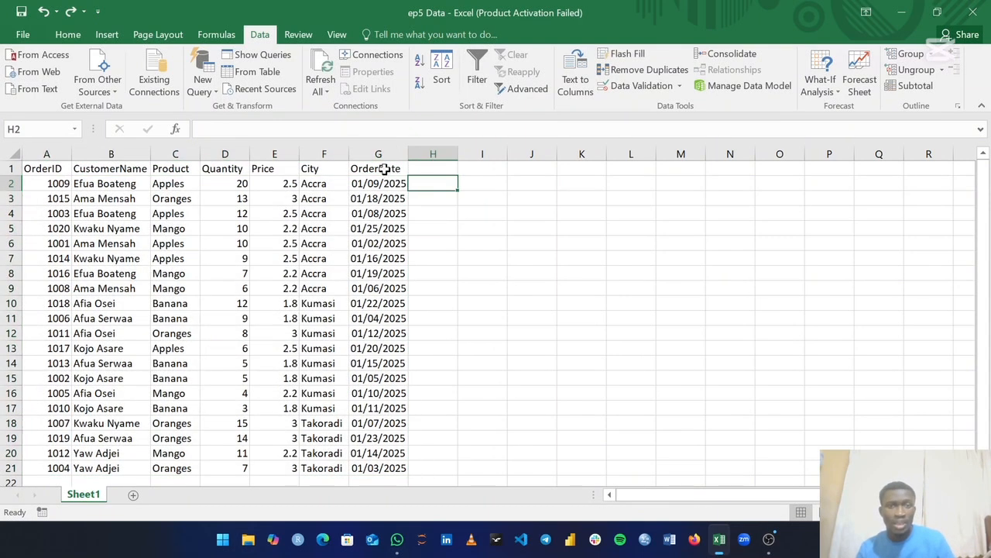
pyautogui.click(62, 181)
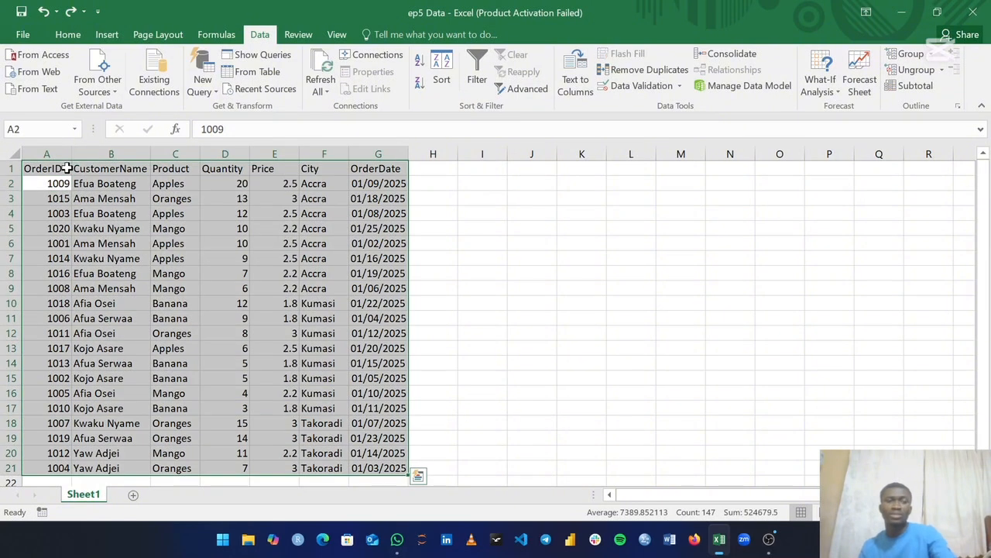
pyautogui.hotkey('ctrl', 'a')
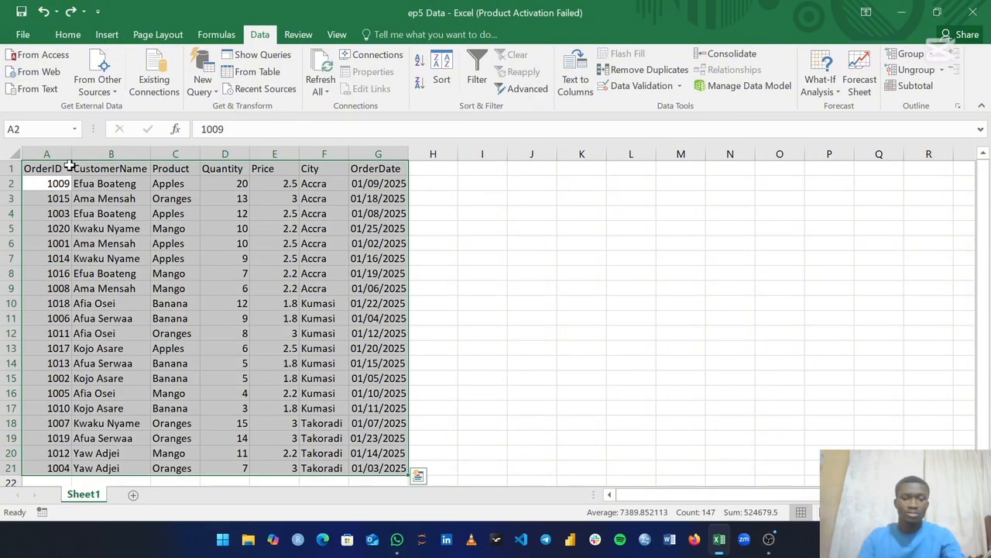
pyautogui.hotkey('ctrl', 'shift', 'l')
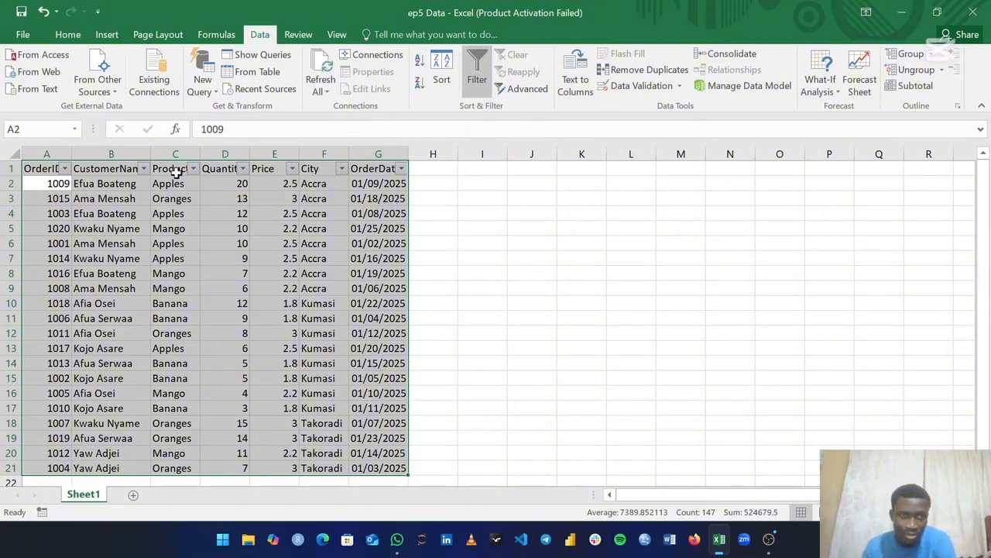
pyautogui.moveTo(201, 154); pyautogui.dragTo(217, 153)
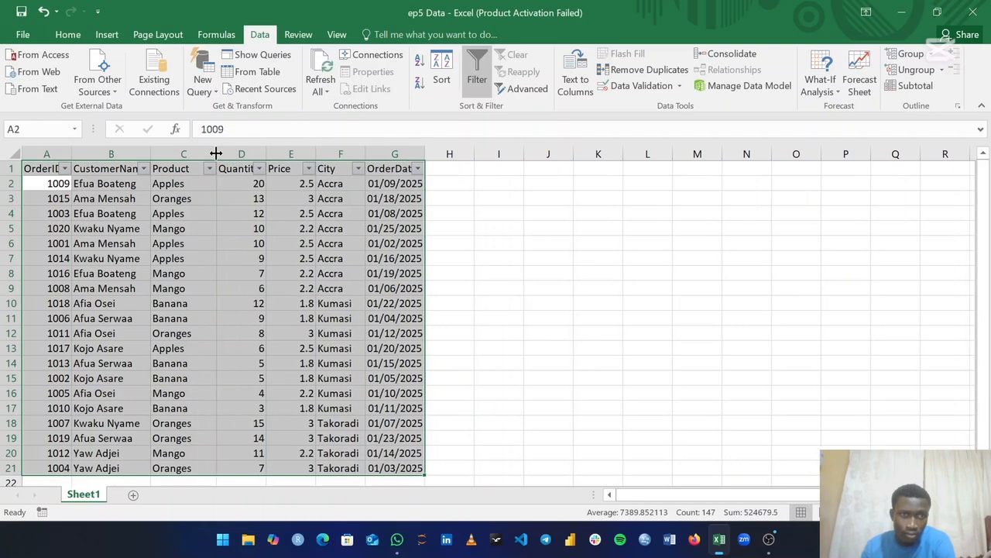
pyautogui.moveTo(153, 148); pyautogui.dragTo(163, 148)
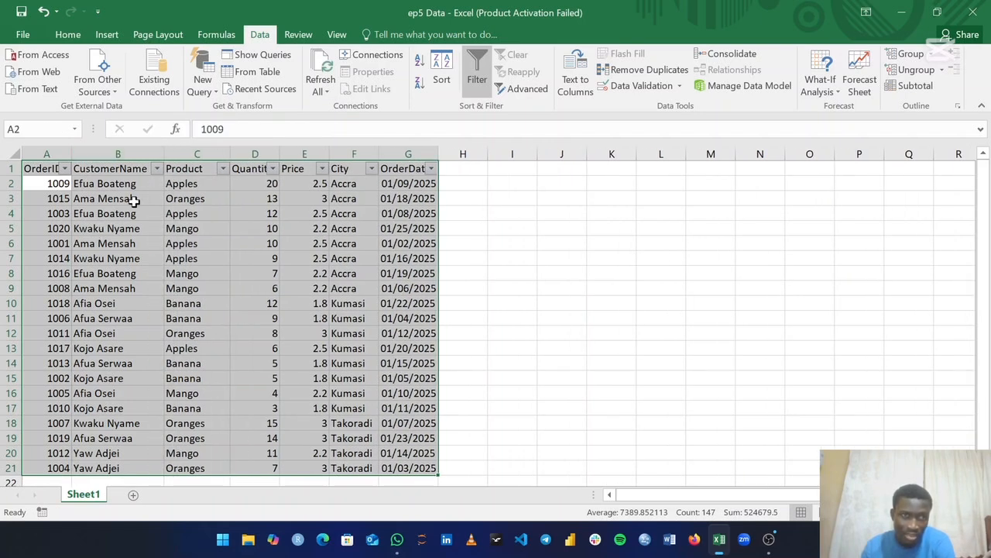
# - Filter the Product column to show only the Banana orders
pyautogui.click(224, 169)
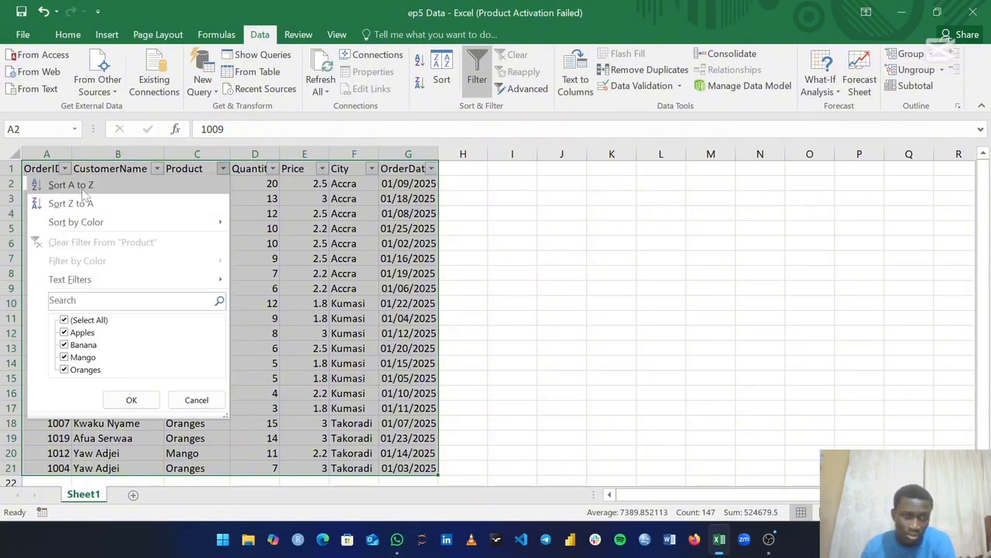
pyautogui.moveTo(131, 285)
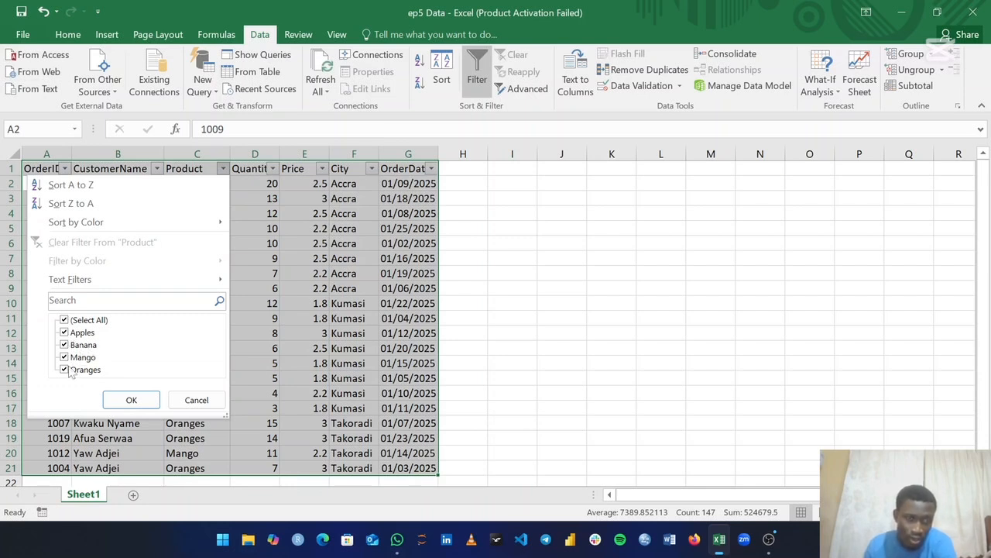
pyautogui.click(65, 320)
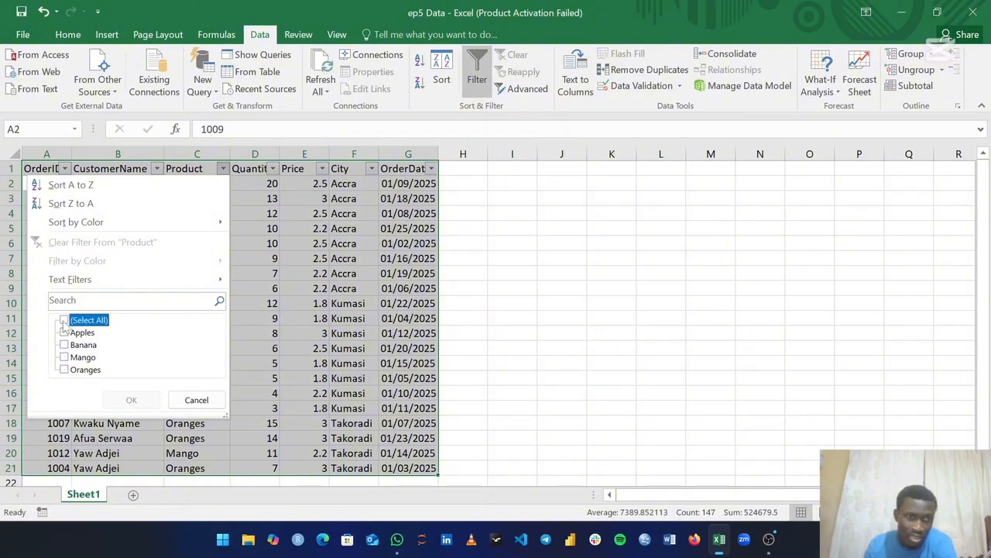
pyautogui.click(64, 345)
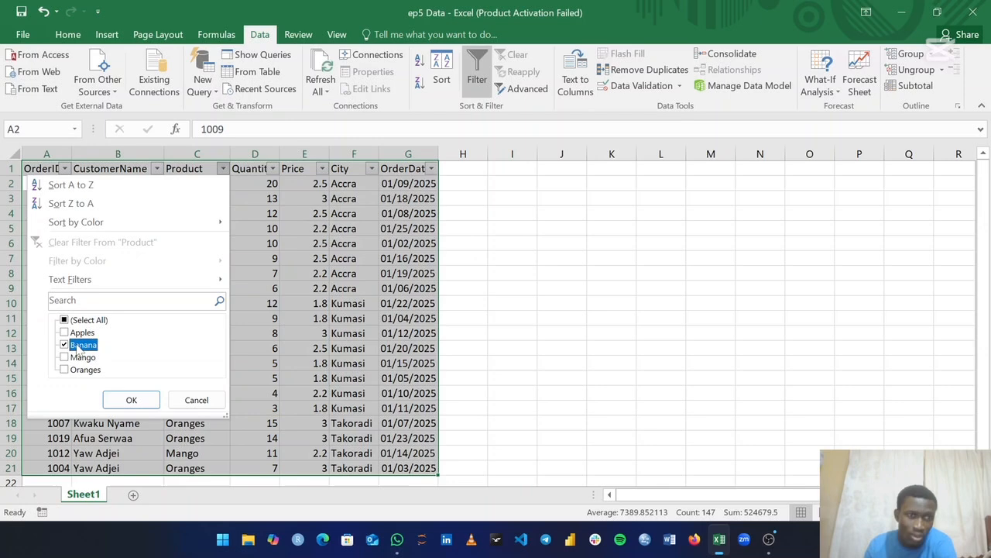
pyautogui.click(132, 403)
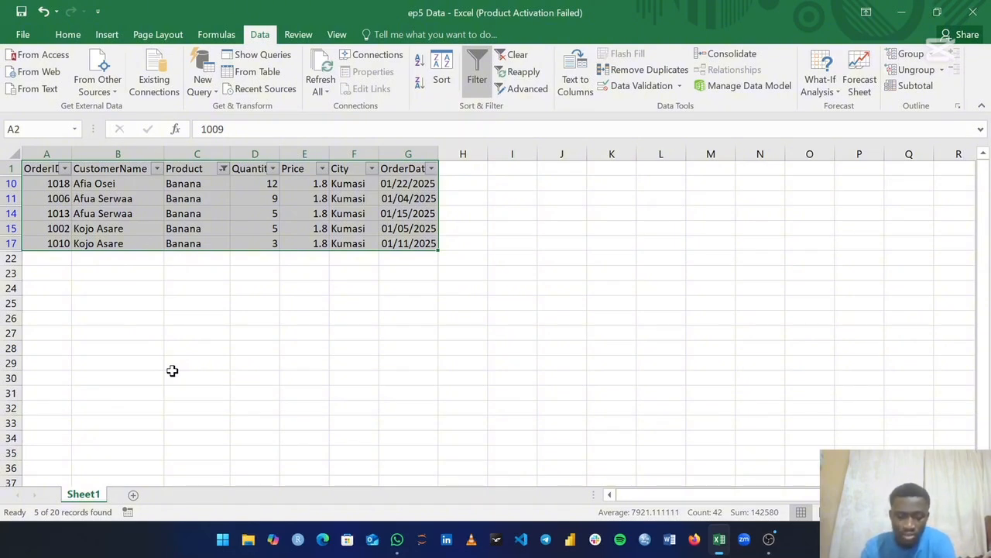
# - Clear the Banana filter from the Product column
pyautogui.click(223, 168)
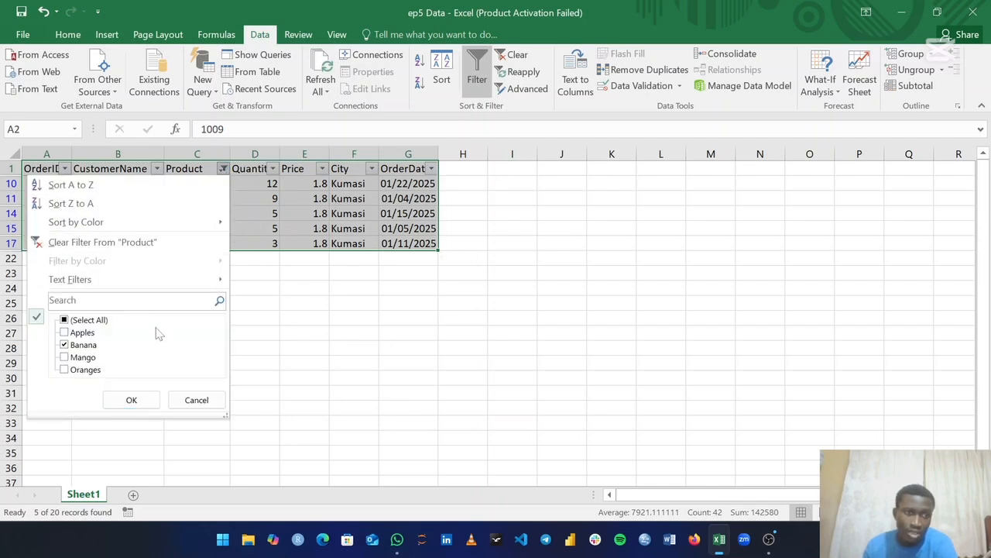
pyautogui.click(103, 244)
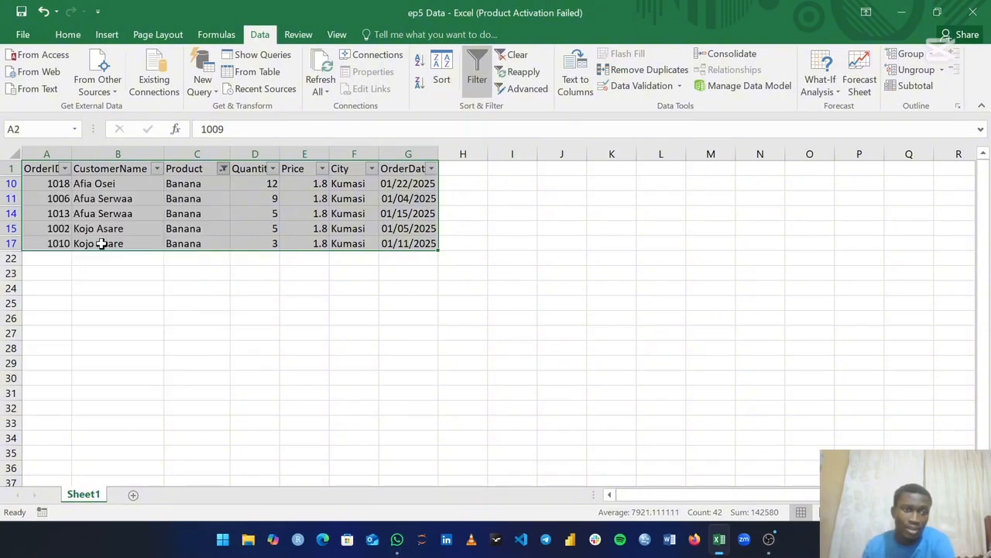
pyautogui.scroll(-4, 139, 279)
pyautogui.scroll(4, 150, 264)
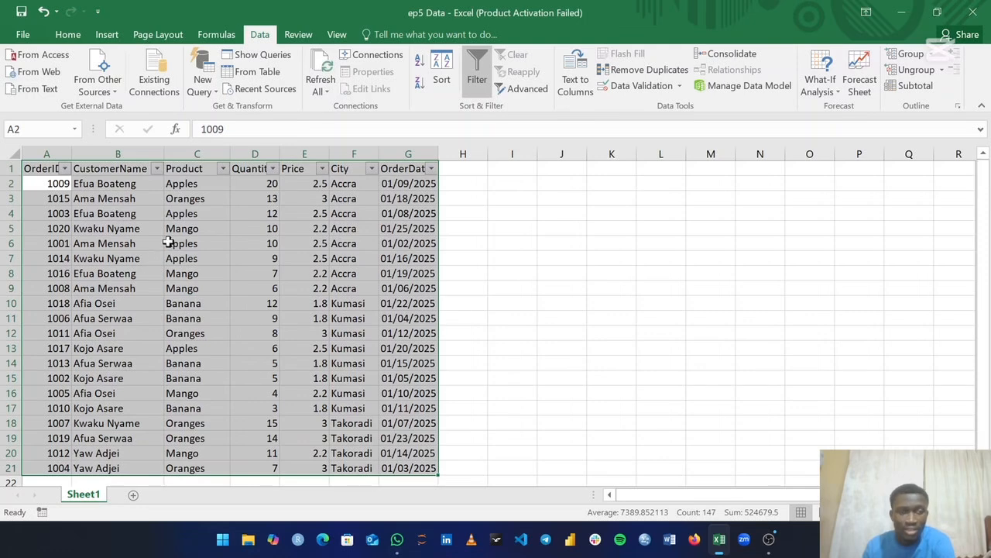
# - Filter the Product column to show only the Oranges orders
pyautogui.click(222, 169)
pyautogui.click(88, 321)
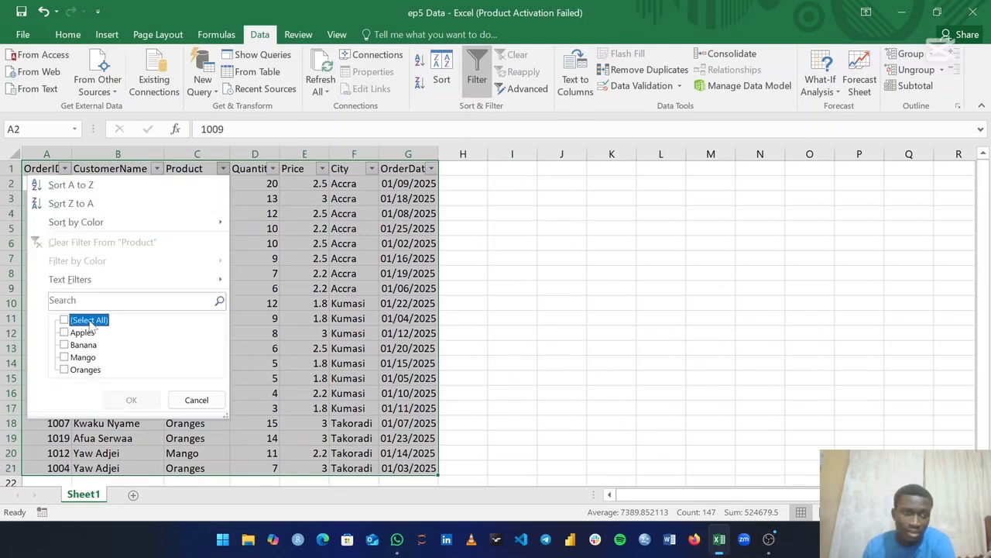
pyautogui.click(82, 371)
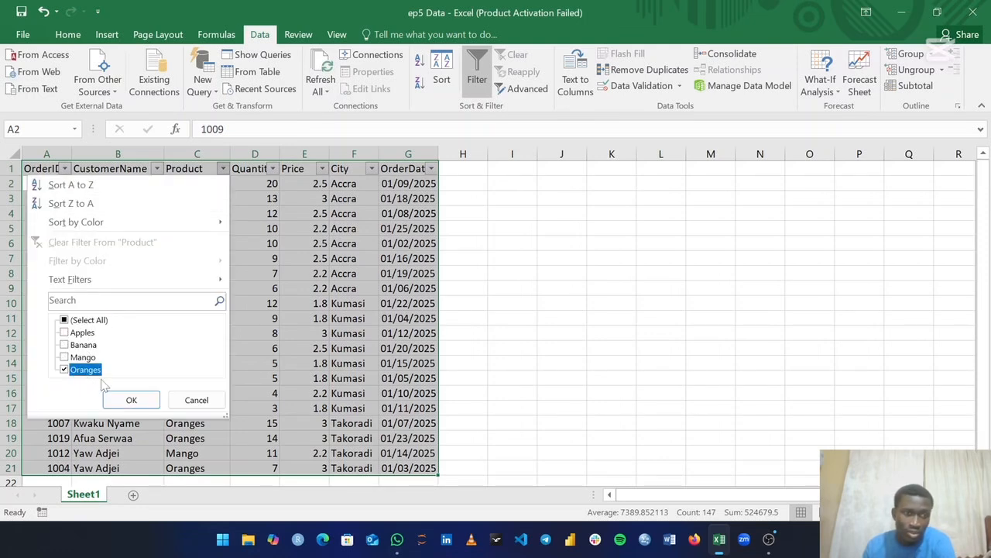
pyautogui.click(128, 400)
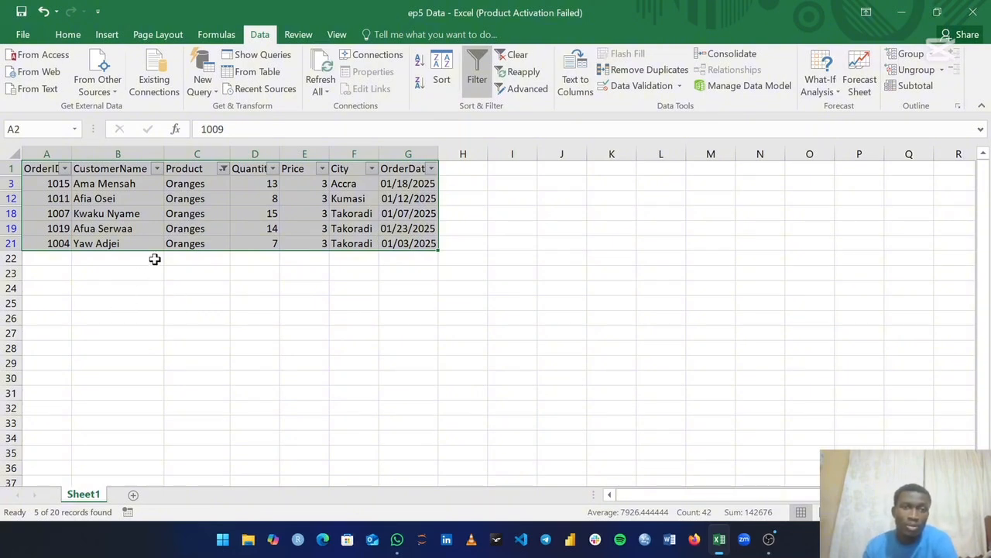
# - Clear the Oranges filter from the Product column
pyautogui.click(223, 168)
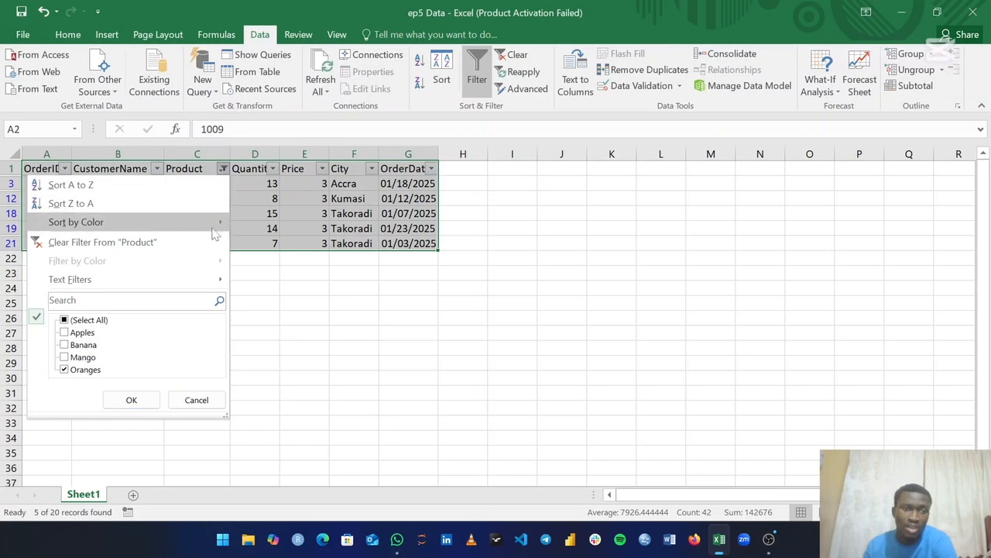
pyautogui.click(65, 321)
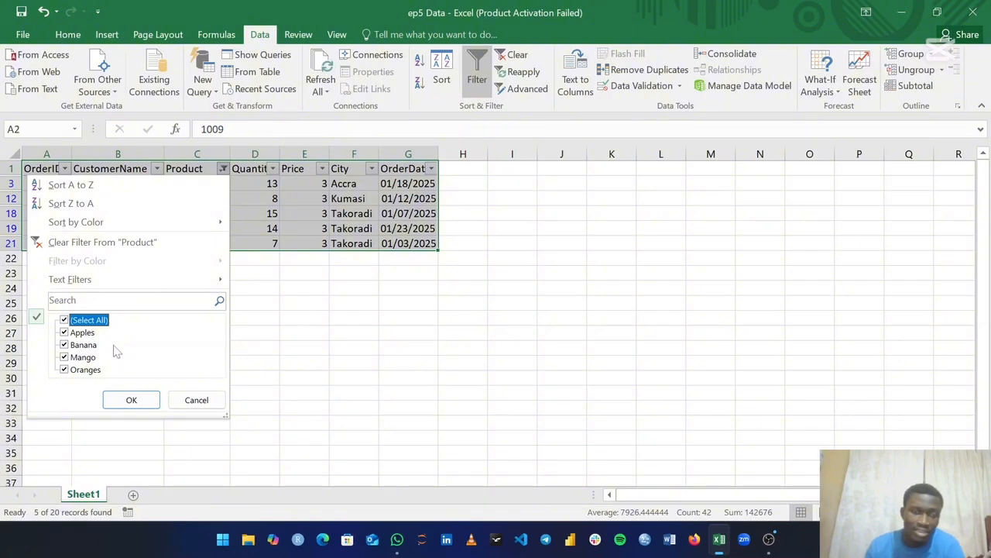
pyautogui.click(129, 242)
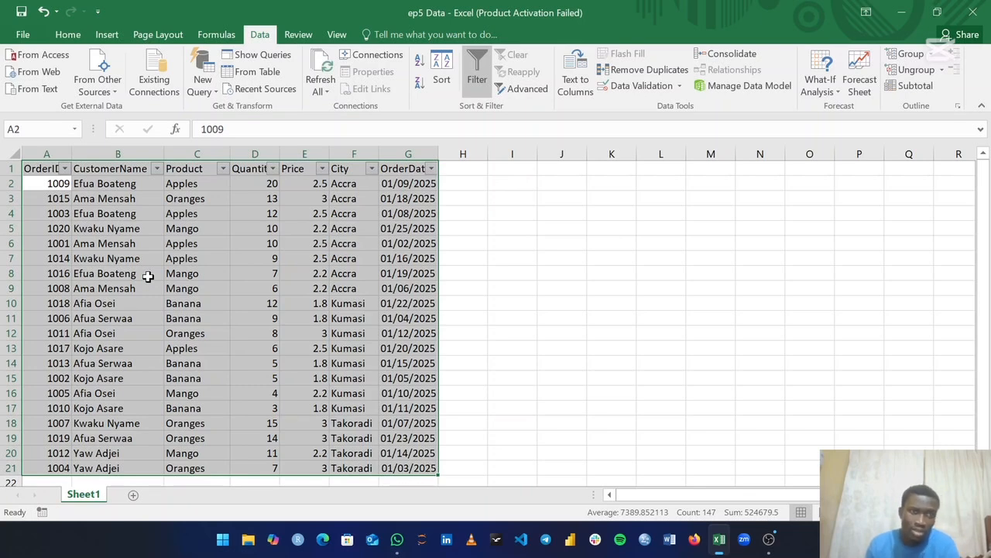
pyautogui.scroll(-1, 243, 318)
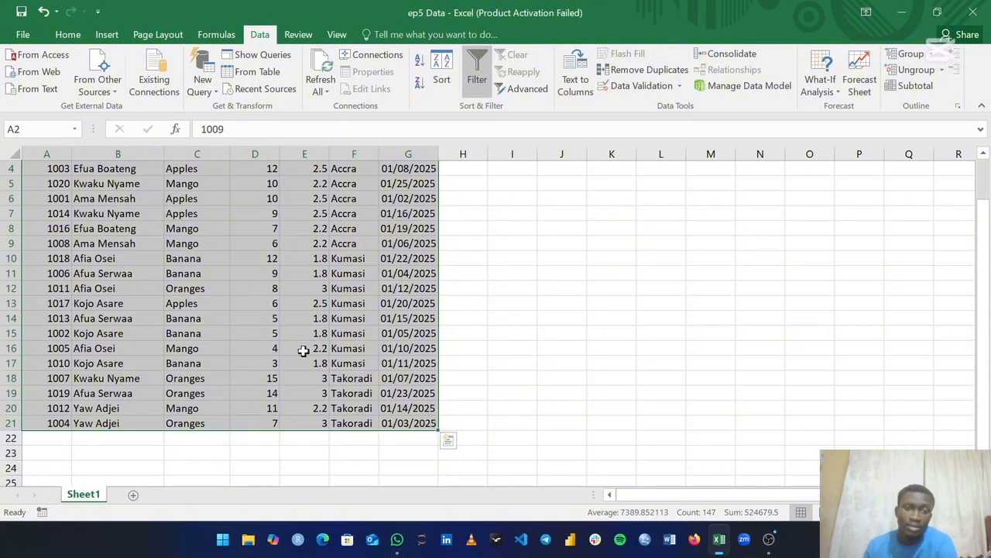
pyautogui.scroll(1, 292, 310)
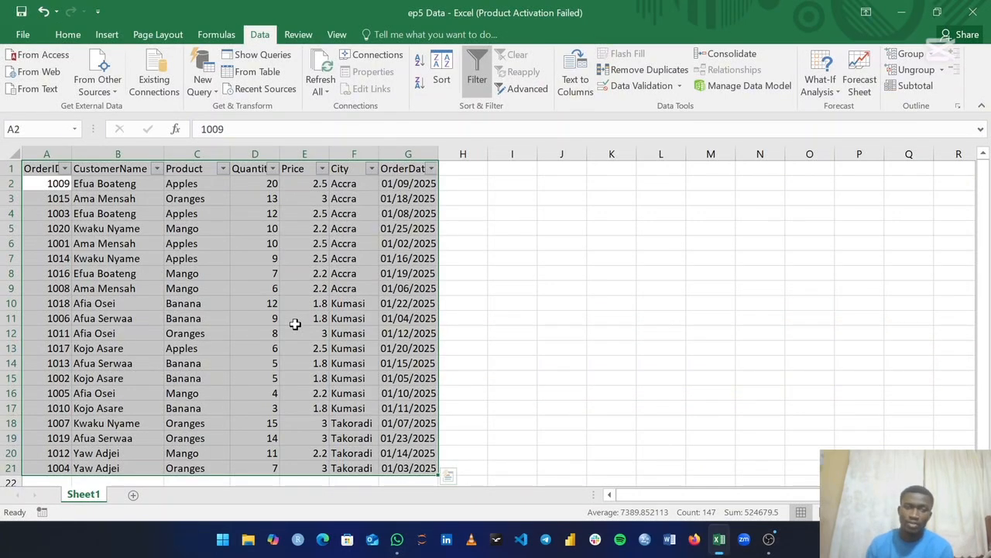
pyautogui.click(769, 538)
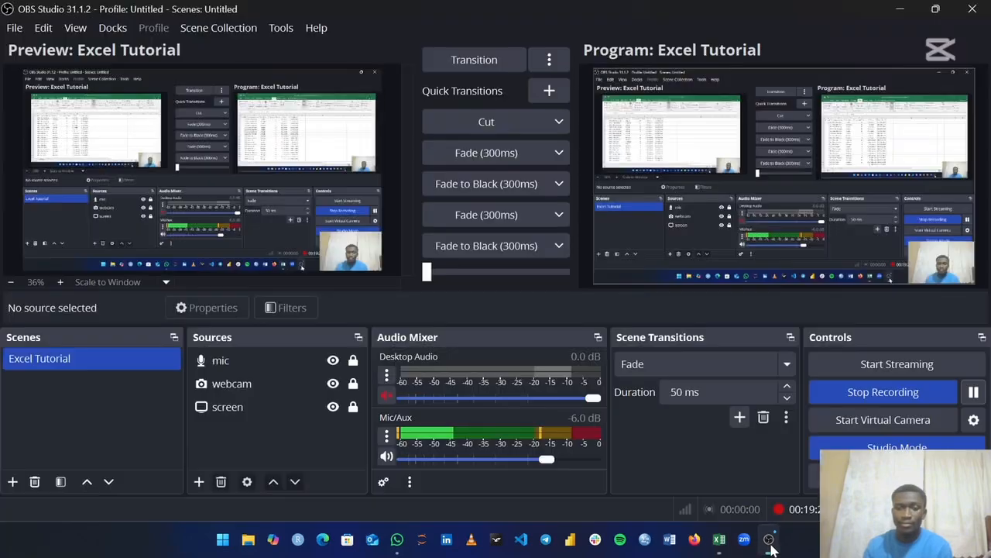